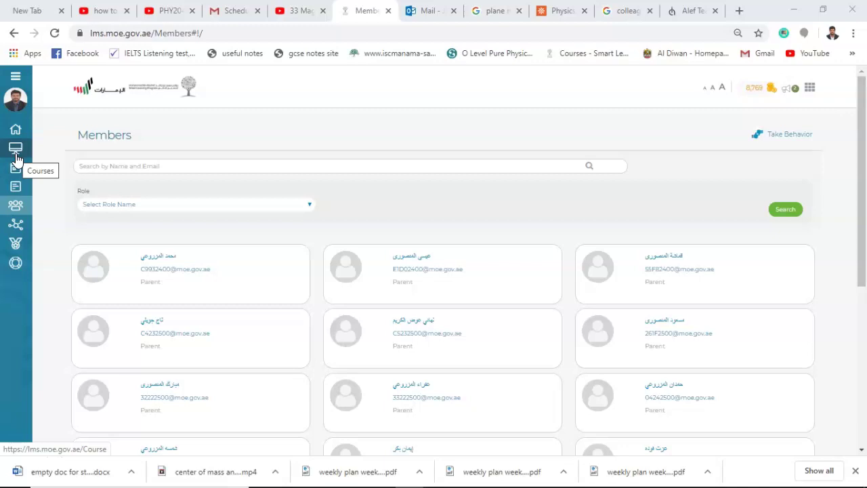
Open the Science-EN Grade 5 course from the list of all courses.
left_click(16, 157)
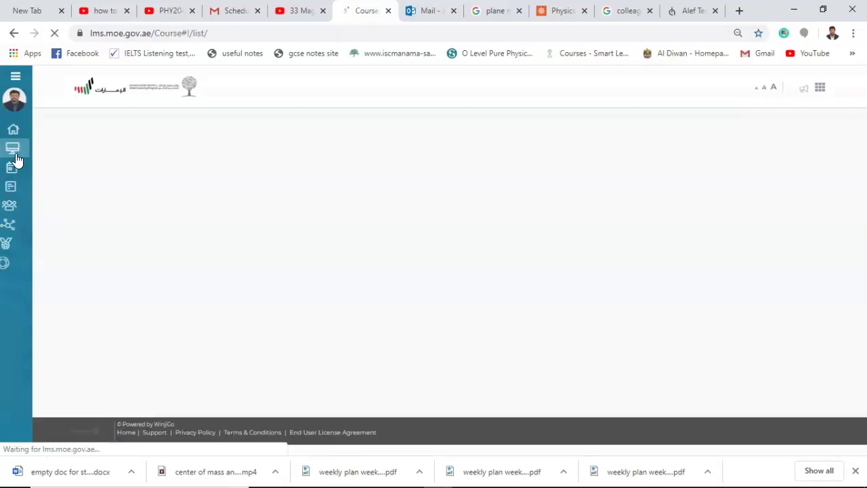
left_click(319, 316)
left_click(559, 362)
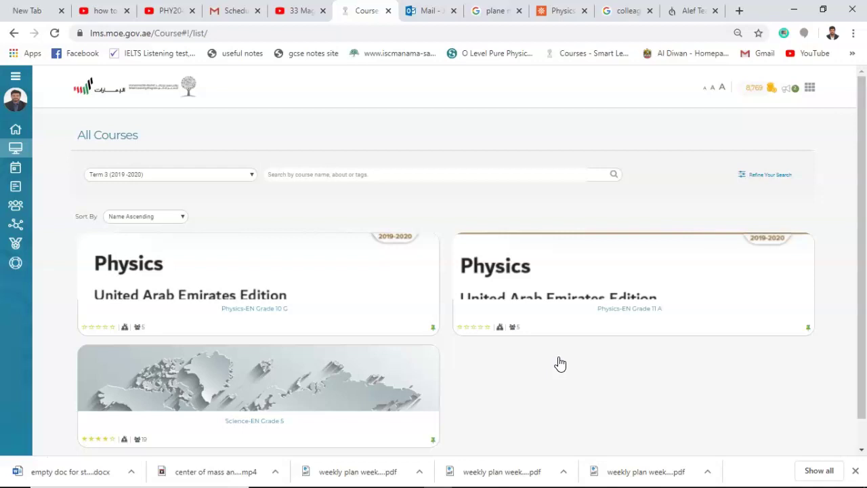
left_click(499, 368)
left_click(326, 387)
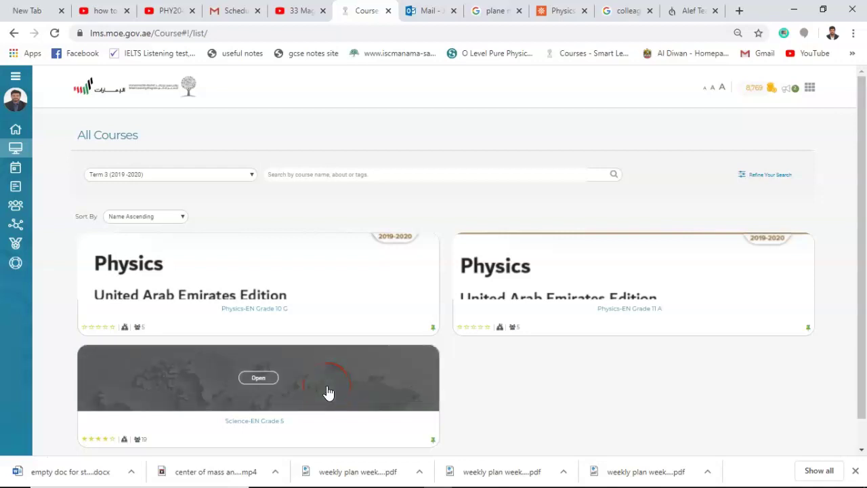
left_click(328, 392)
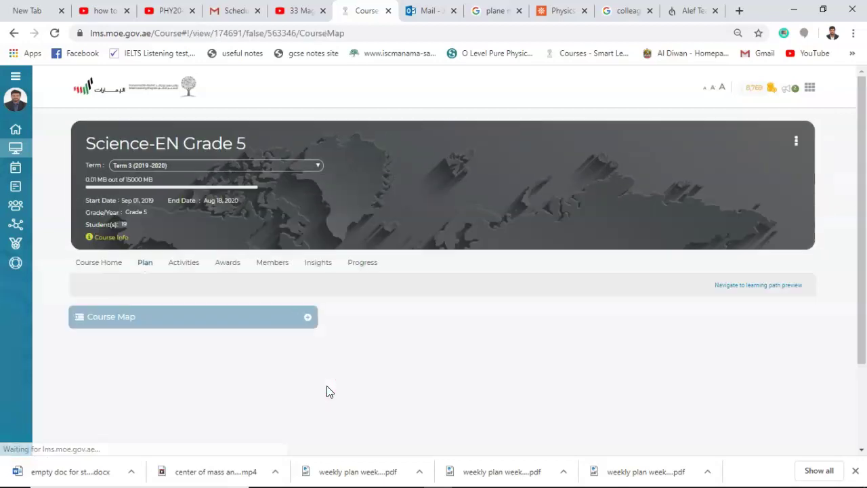
Start creating a new quiz from the course's activities.
left_click(117, 253)
left_click(196, 276)
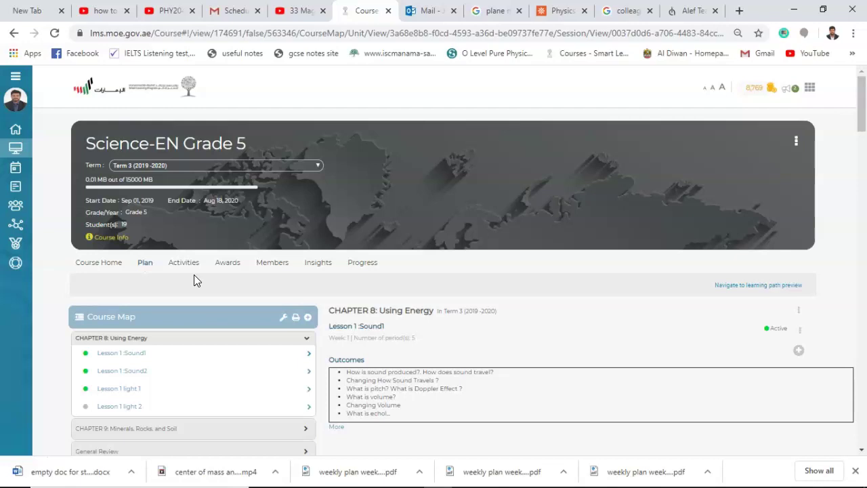
left_click(186, 270)
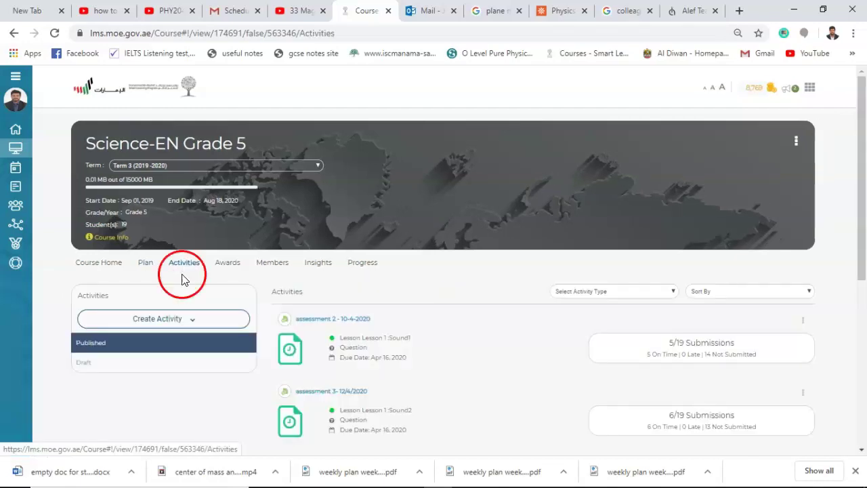
left_click(173, 318)
left_click_drag(174, 316, 110, 359)
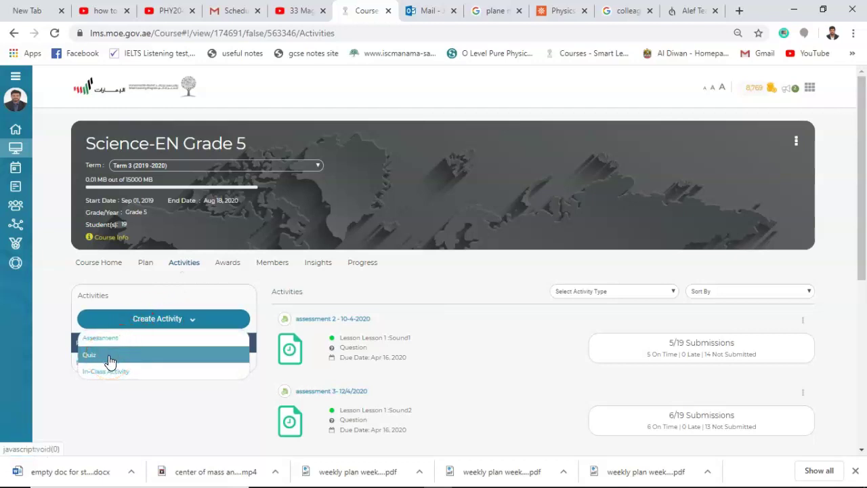
mouse_move(109, 360)
left_mouse_down()
mouse_move(108, 351)
mouse_move(107, 371)
mouse_move(106, 345)
mouse_move(106, 379)
mouse_move(106, 357)
left_mouse_up()
left_click(106, 357)
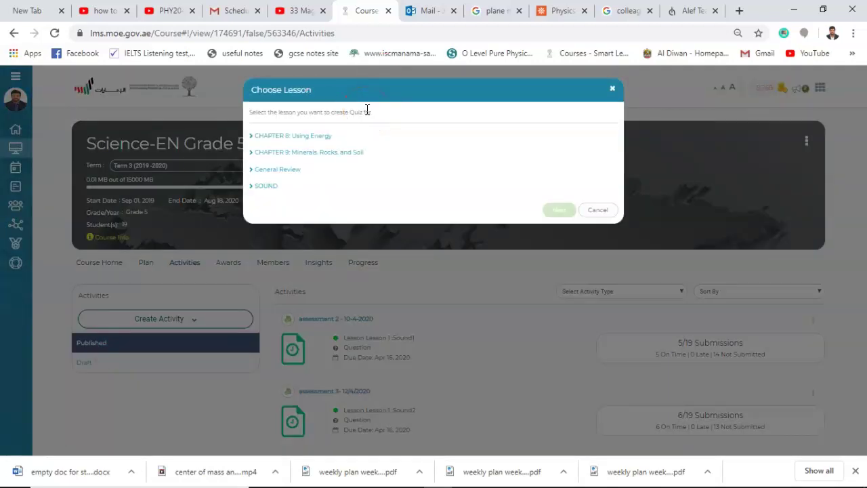
Choose Lesson 1 :Sound2 in CHAPTER 8: Using Energy as the quiz's lesson and continue to the quiz form.
mouse_move(319, 136)
left_mouse_down()
mouse_move(302, 144)
mouse_move(283, 136)
mouse_move(269, 170)
mouse_move(305, 136)
left_mouse_up()
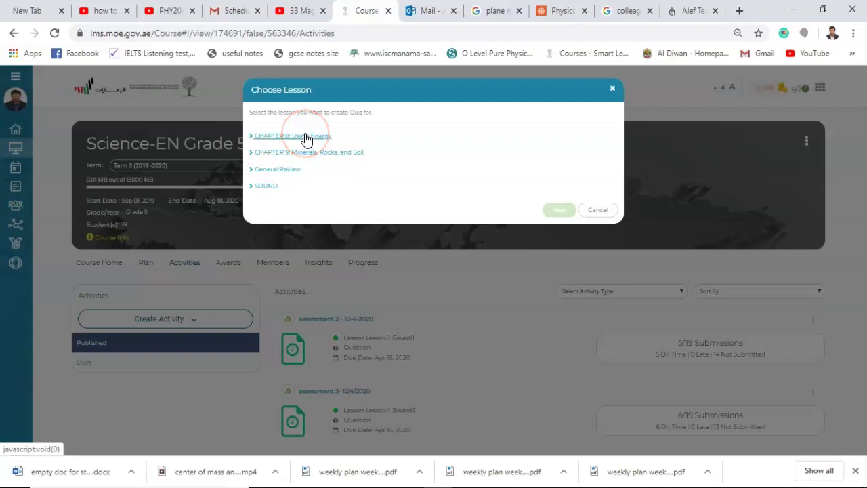
left_click(306, 138)
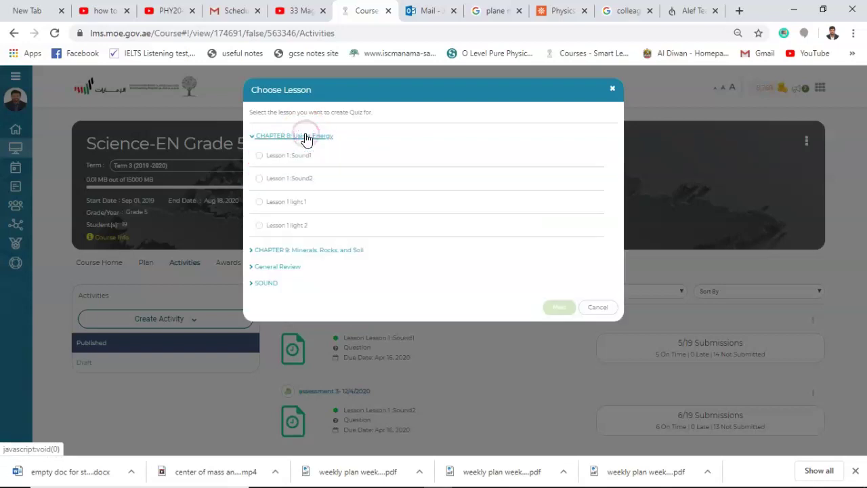
left_click_drag(302, 145, 293, 180)
left_click(294, 181)
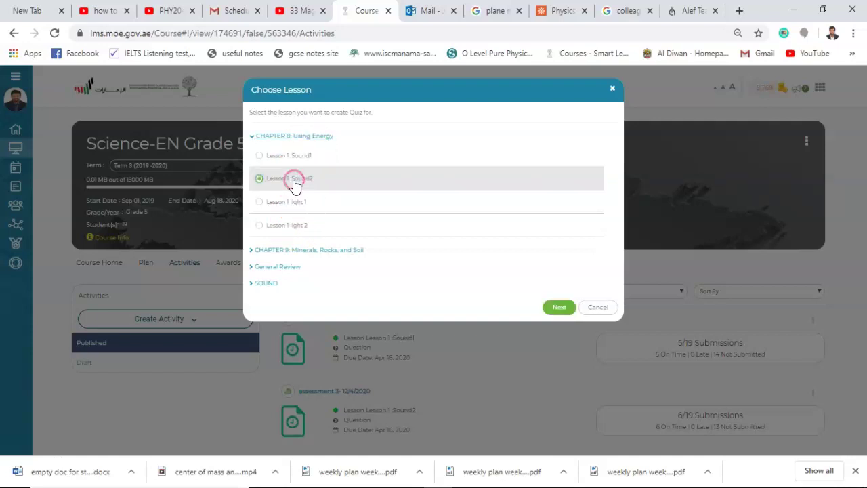
left_click_drag(489, 254, 554, 308)
Title the quiz "assessment 4 - 12/4/2020" and enter the description "attend all the questions".
left_click_drag(198, 168, 174, 144)
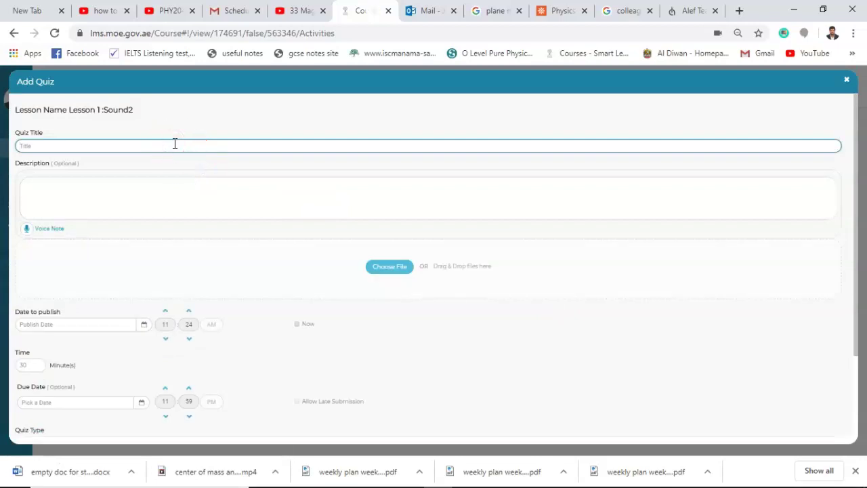
type("assessment 4 - 12/4/2020")
left_click(169, 187)
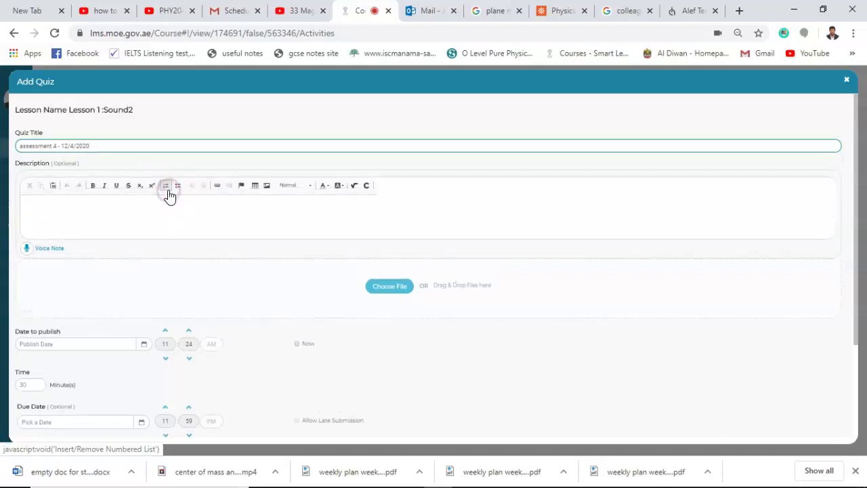
left_click(166, 198)
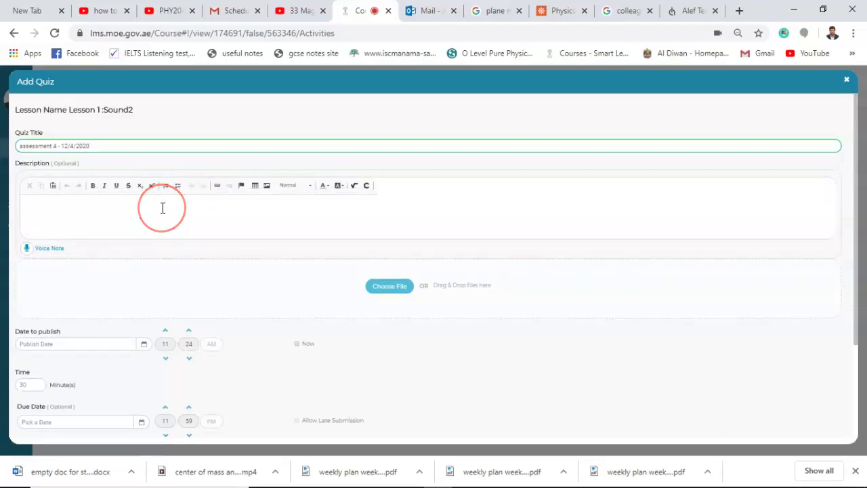
type("attend all the questions")
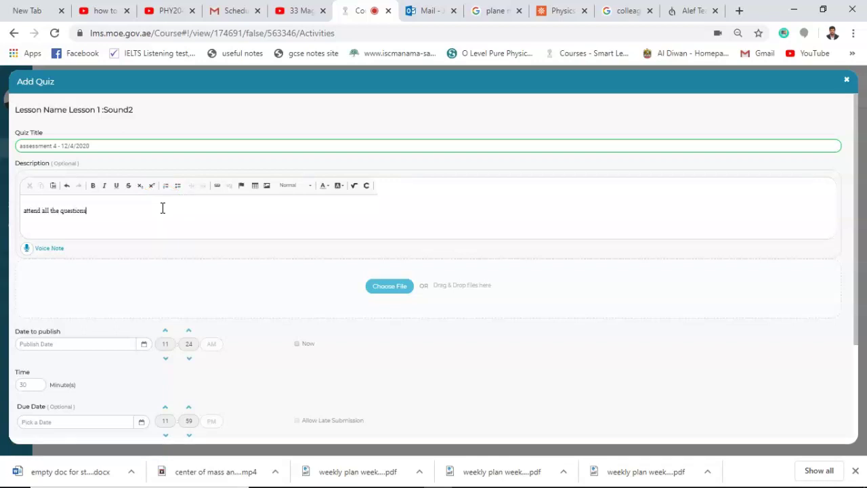
Set the quiz to be published now.
left_click(396, 291)
left_click(297, 344)
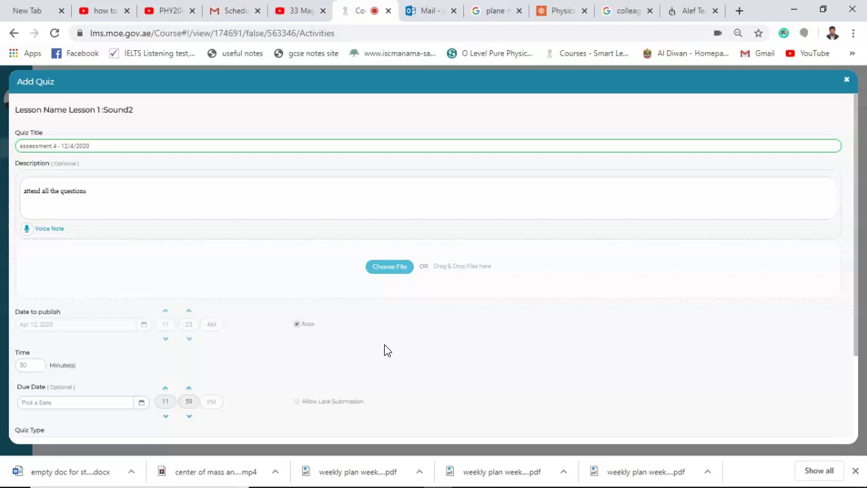
left_click(223, 342)
left_click(238, 346)
left_click(217, 332)
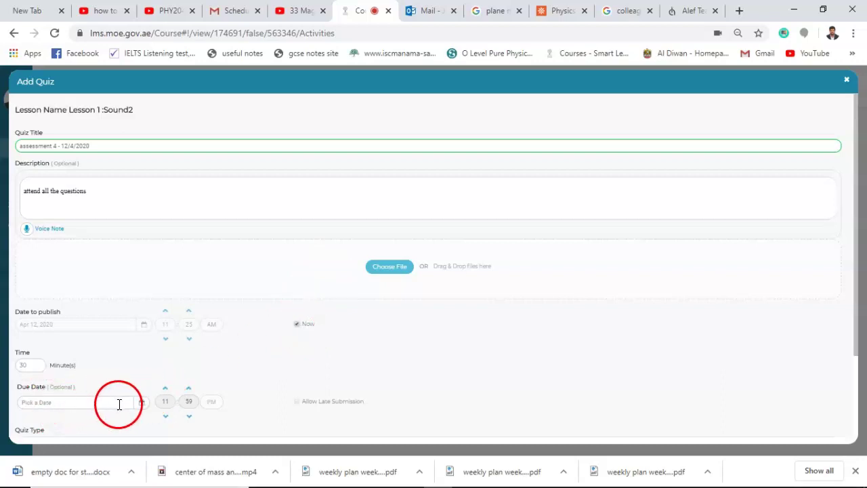
Set the quiz's due date to Apr 16, 2020.
left_click(140, 403)
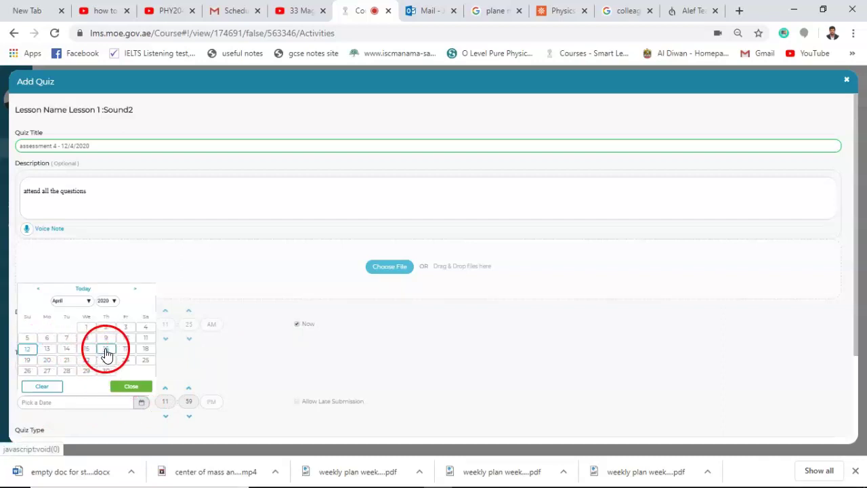
left_click(107, 352)
left_click(373, 381)
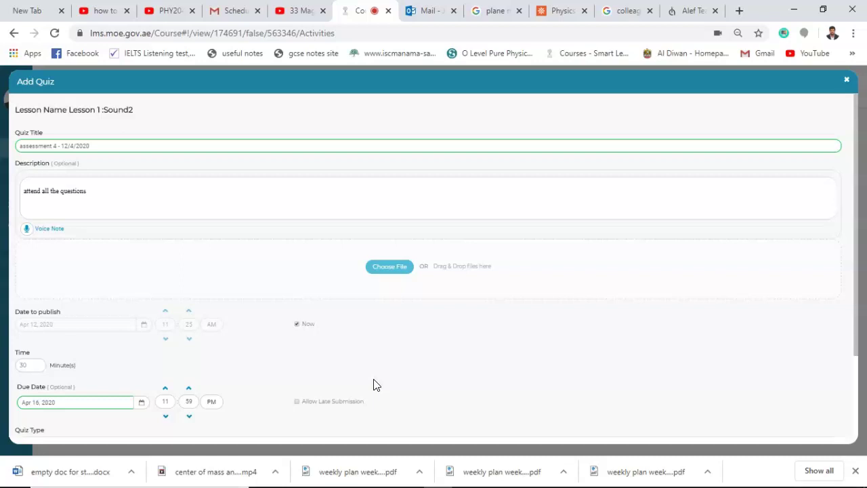
left_click(25, 456)
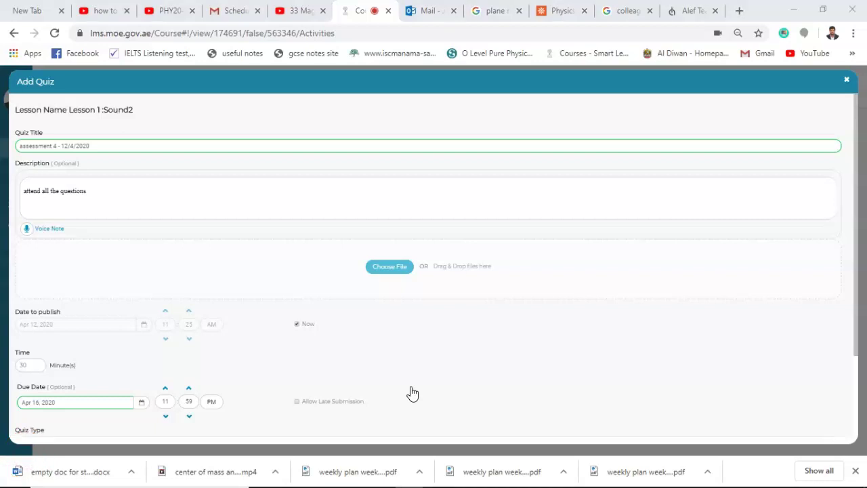
Set the quiz type to Questions.
scroll(411, 393, "down", 2)
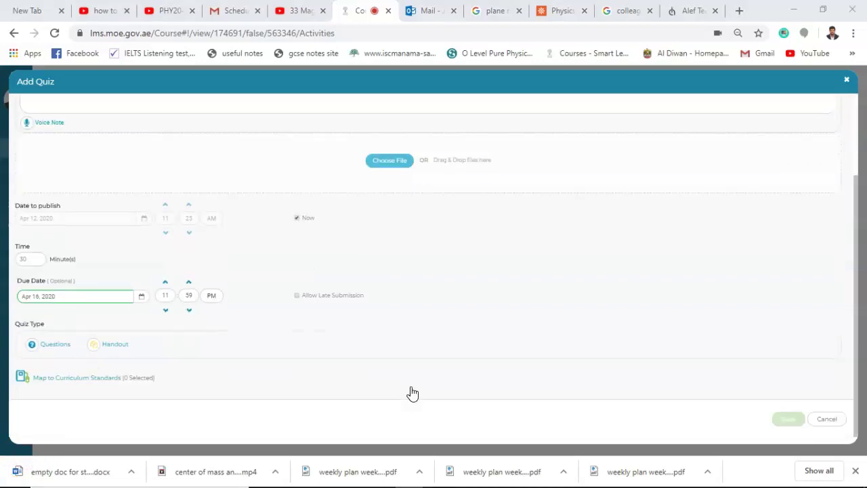
left_click(46, 348)
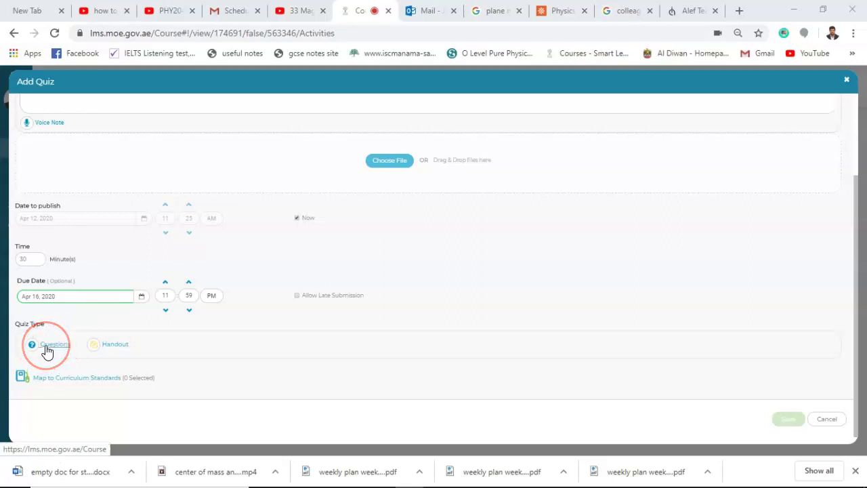
left_click(118, 346)
left_click(40, 345)
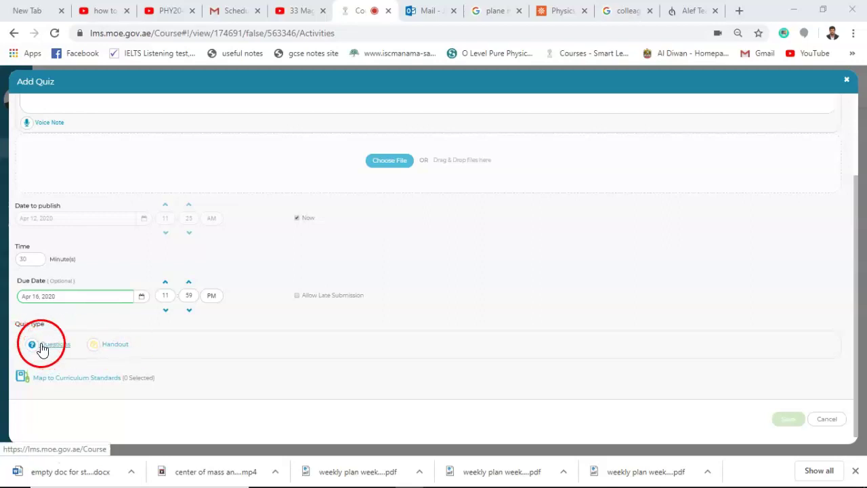
left_click(46, 348)
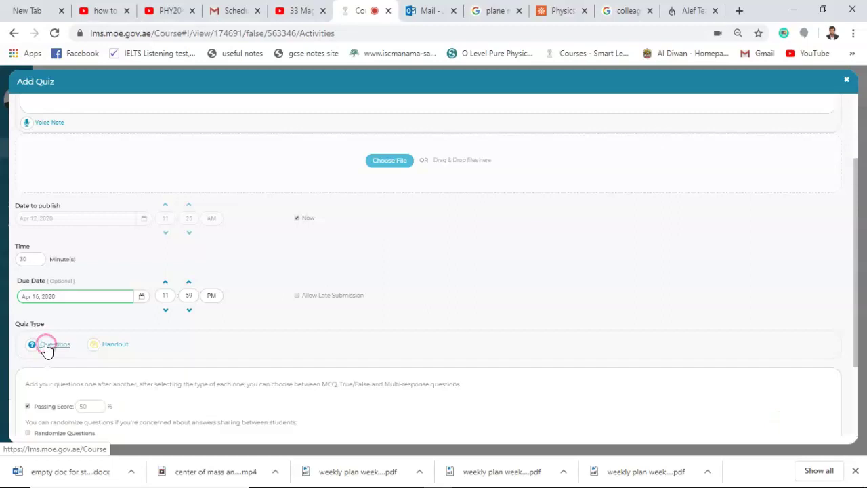
Start adding questions to the quiz and choose MCQ as the first question's type.
left_click(203, 373)
scroll(204, 380, "down", 3)
left_click(160, 350)
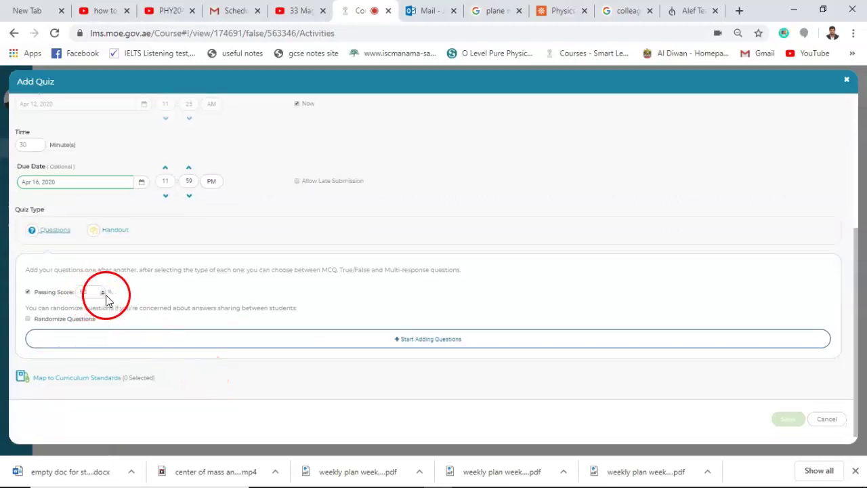
left_click(426, 342)
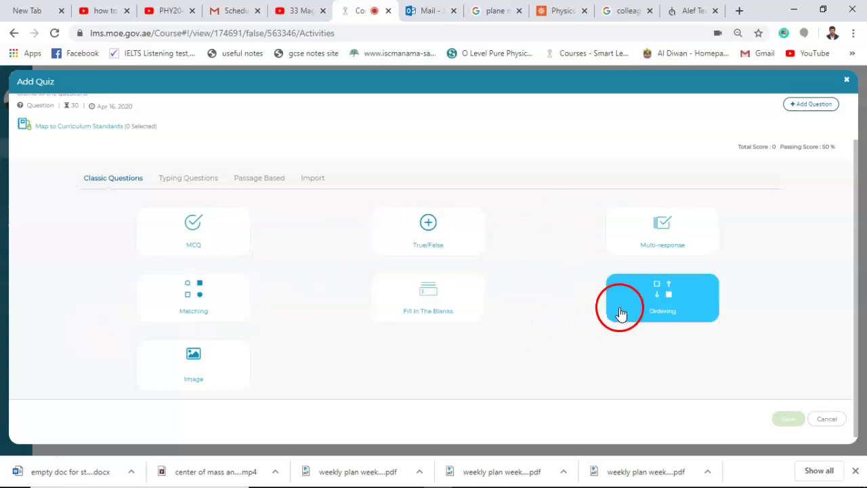
left_click(184, 239)
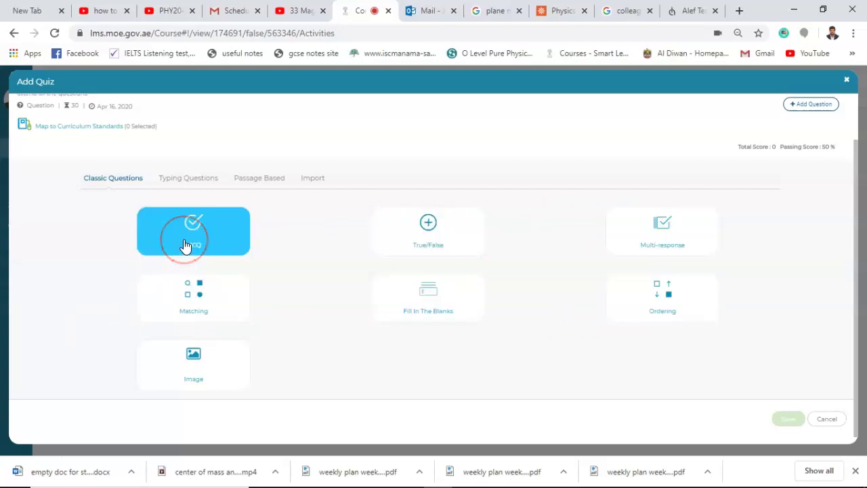
Set the score of Question 1 to 10.
left_click(131, 245)
left_click(87, 235)
left_click(87, 234)
left_click(35, 246)
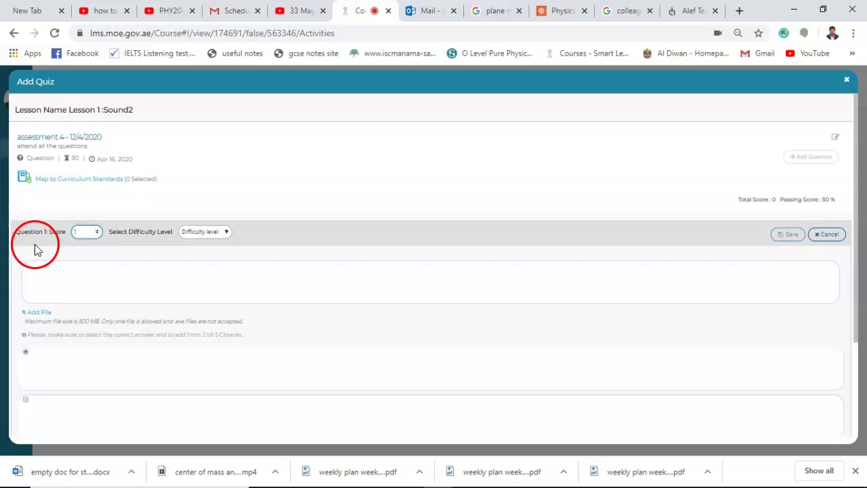
left_click(71, 236)
left_click(52, 242)
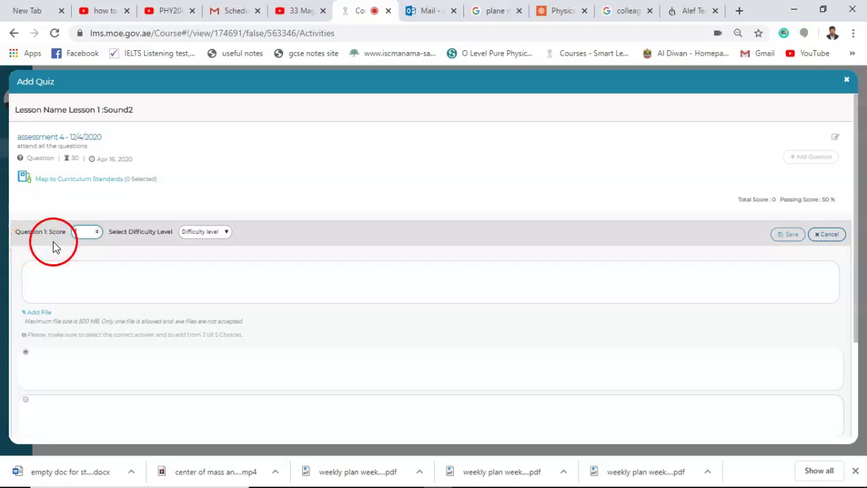
left_click(77, 237)
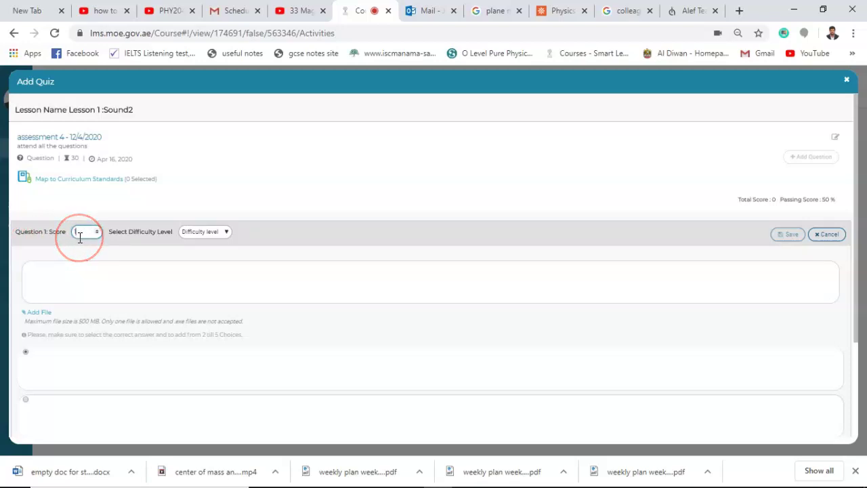
type("0")
Set the difficulty level of Question 1 to Medium.
left_click(174, 237)
left_click(201, 231)
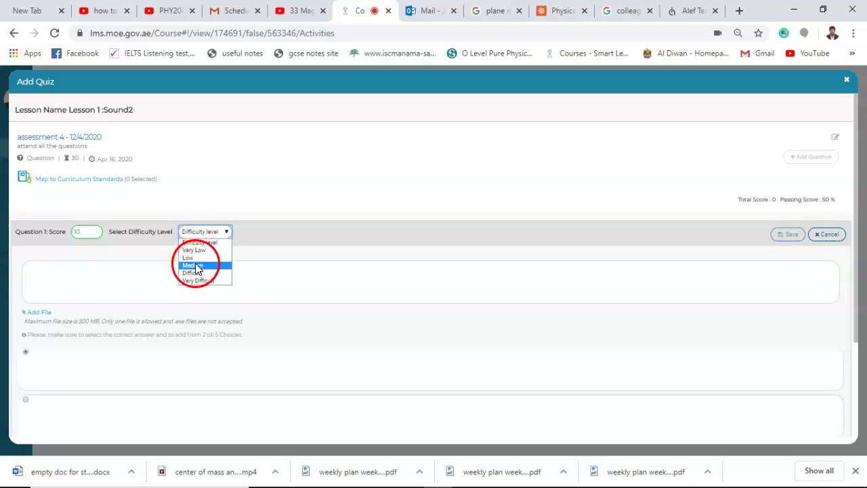
left_click(197, 265)
left_click(194, 270)
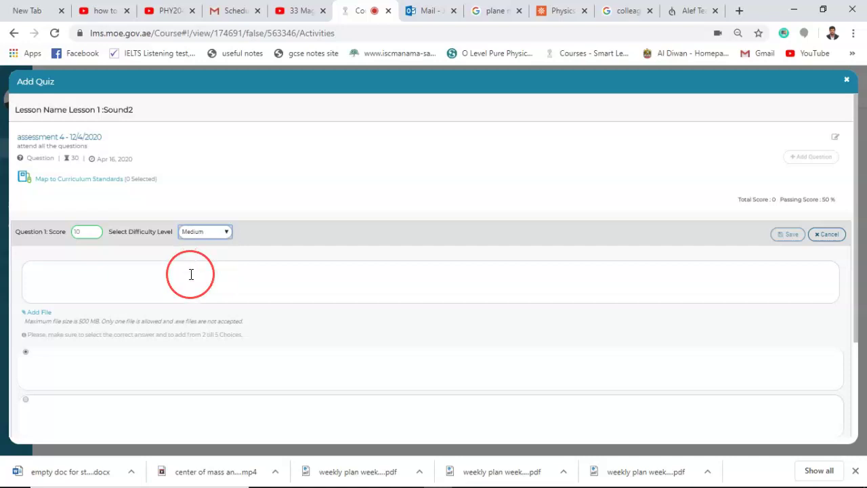
Enter "sound is a .................. wave" as the text of Question 1 and begin editing the first answer choice.
left_click(191, 273)
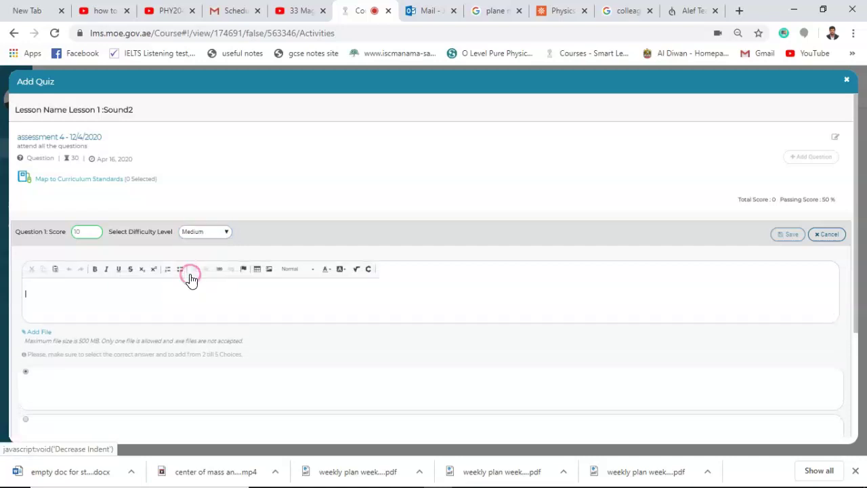
type("sound is a")
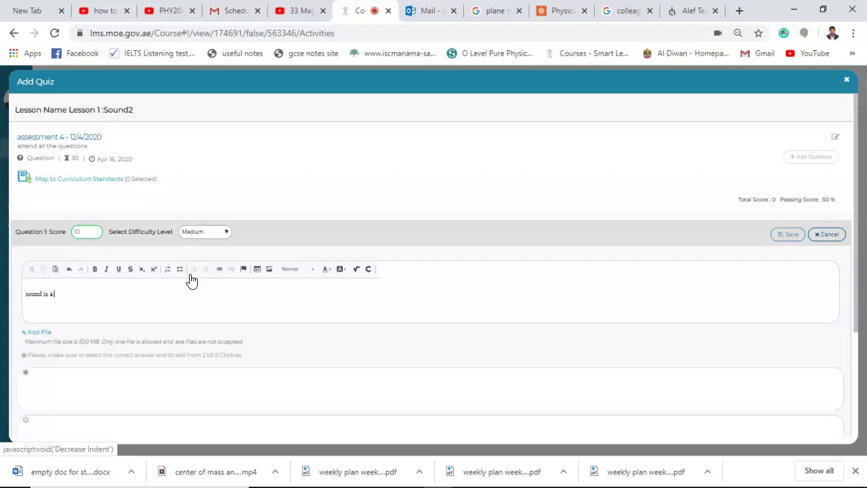
type(" .................. wave")
left_click(114, 376)
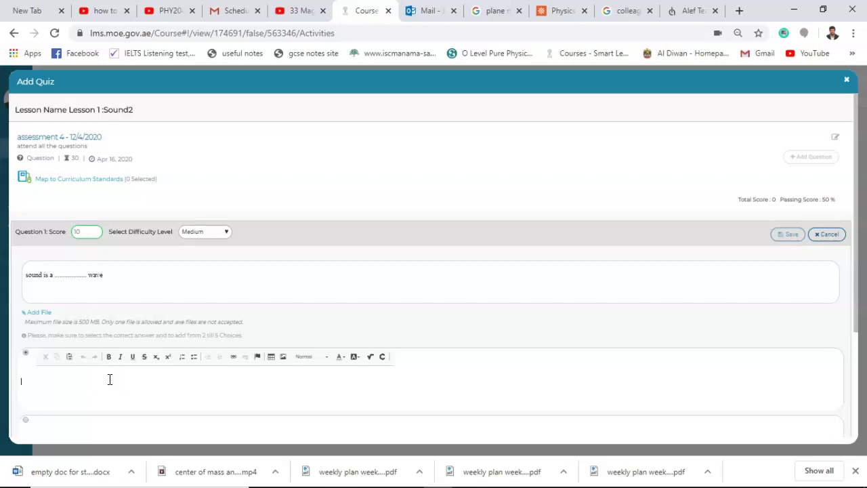
Enter "transverse" and "longitudinal" as the two answer choices of Question 1.
type("transverse")
left_click(79, 432)
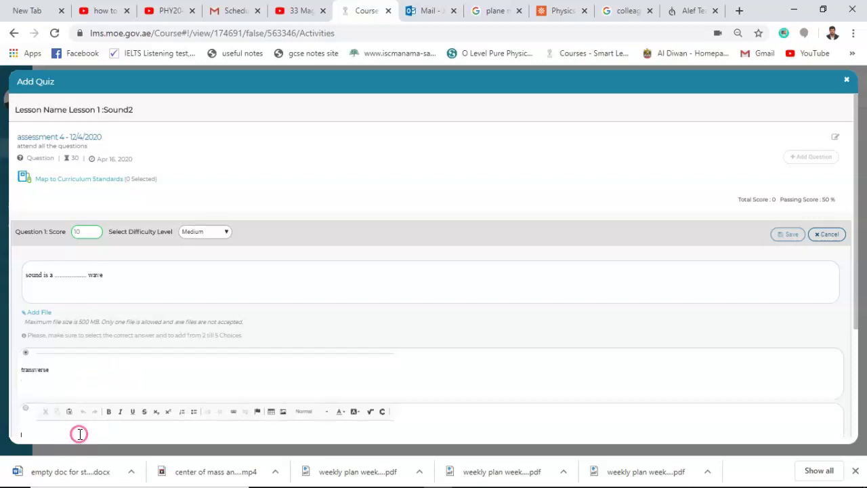
type("longitudinal")
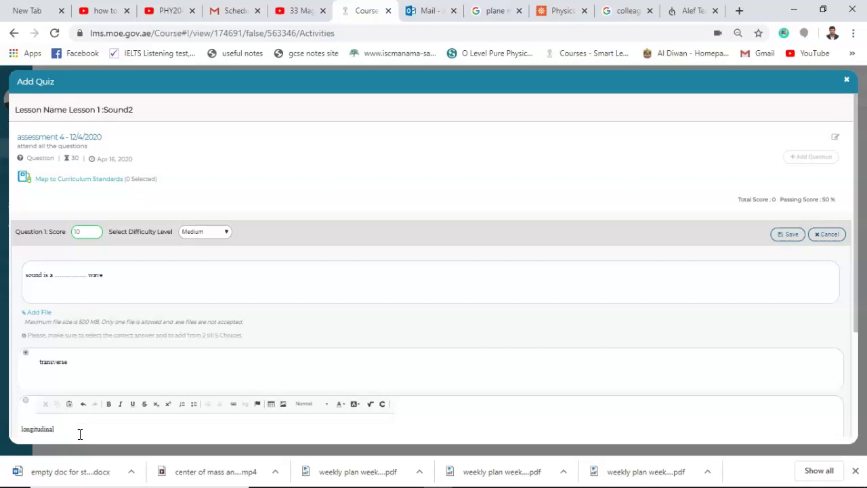
Mark "longitudinal" as the correct answer of Question 1 and save the question.
scroll(79, 434, "down", 2)
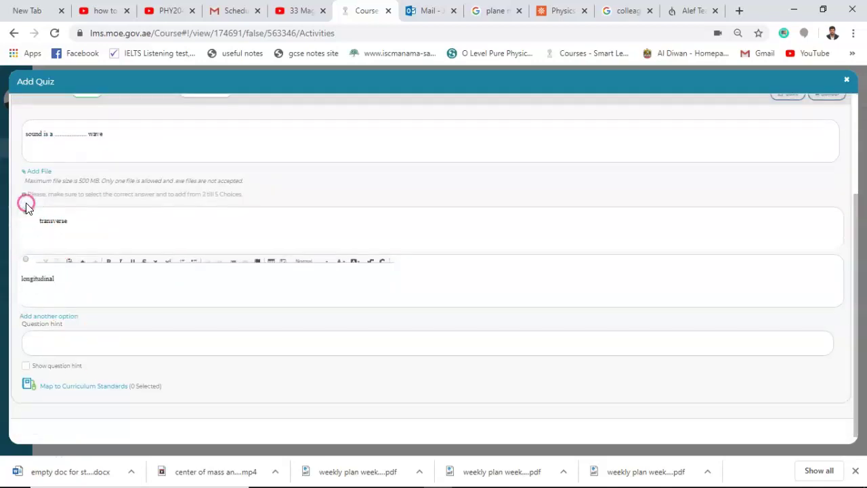
left_click(25, 271)
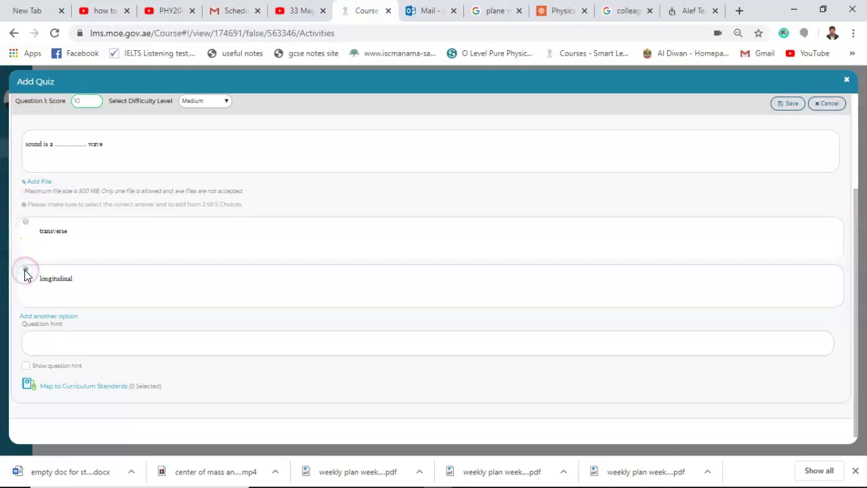
scroll(606, 248, "up", 2)
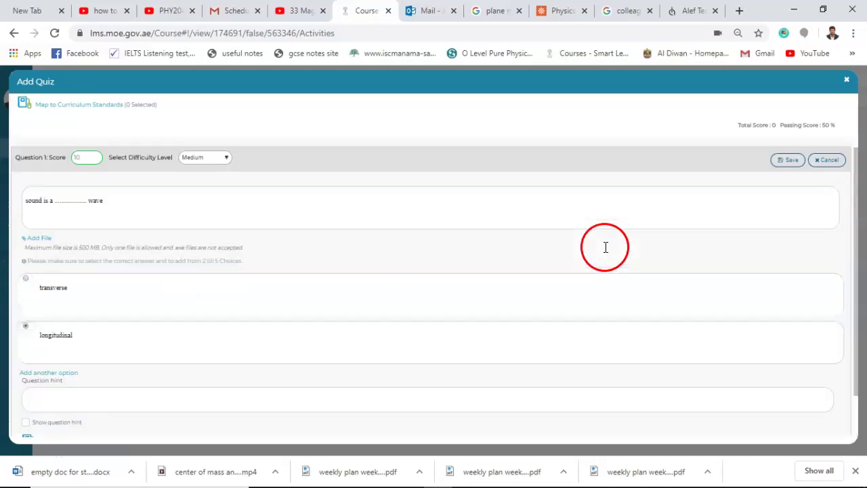
left_click(789, 237)
Add a True/False question as Question 2 and set its score to 10.
left_click(458, 258)
scroll(459, 257, "down", 2)
left_click(433, 245)
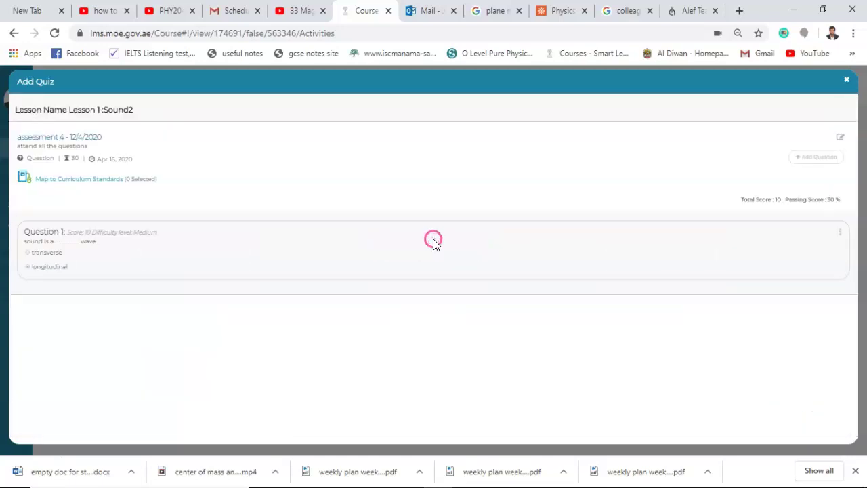
left_click(96, 296)
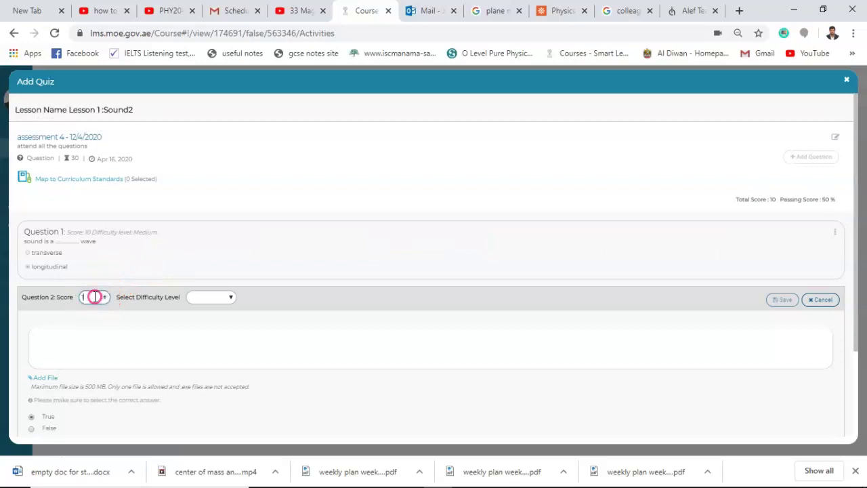
type("0")
Set the difficulty level of Question 2 to Difficult.
left_click(187, 303)
left_click(204, 303)
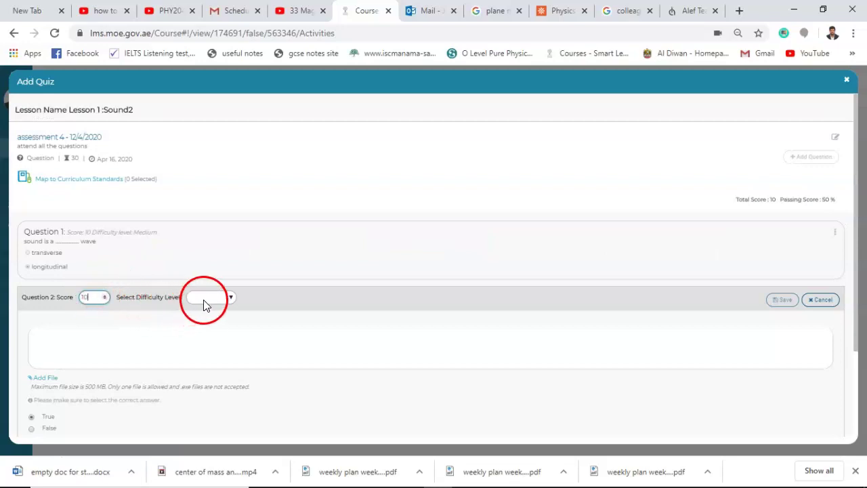
left_click(204, 303)
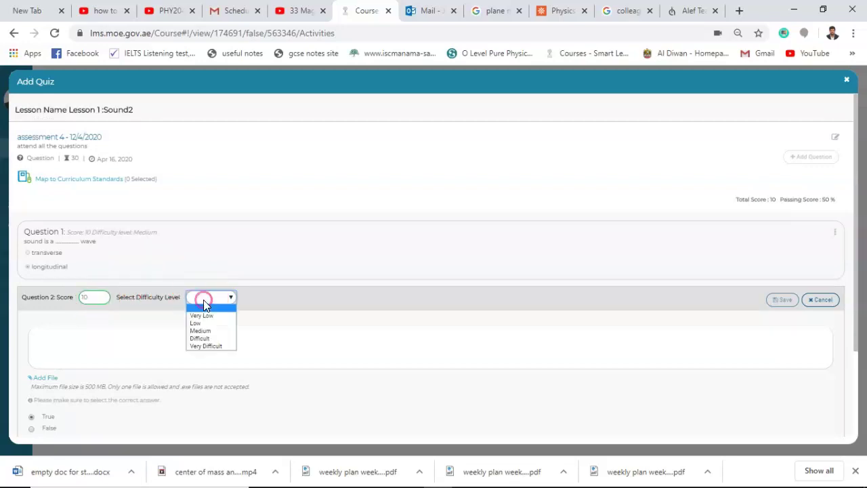
left_click(203, 339)
left_click(202, 337)
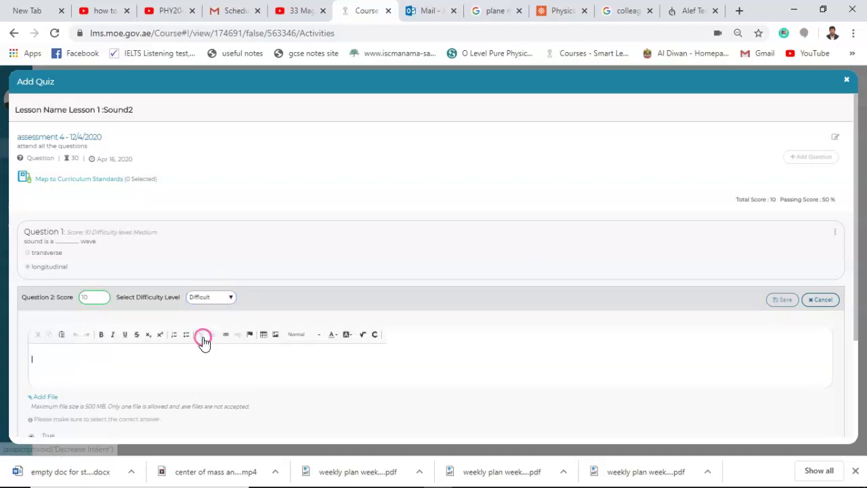
Enter "sound can travel through vacuum" as the text of Question 2.
left_click(135, 369)
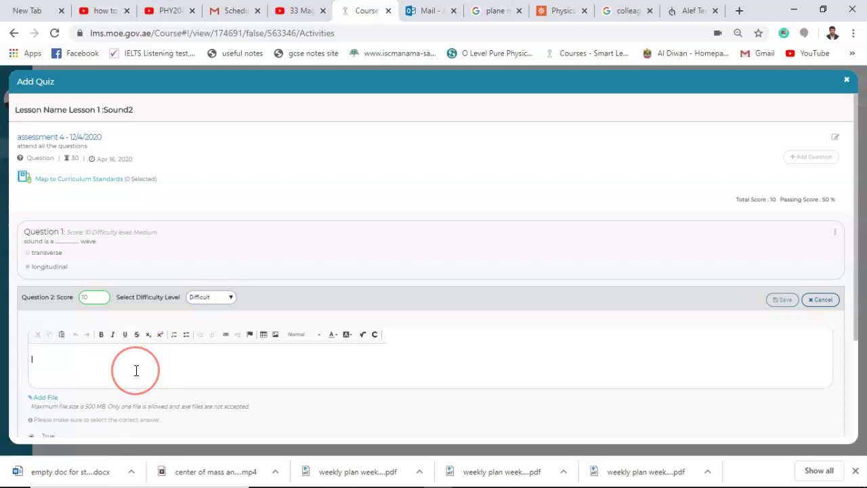
type("sound can trave")
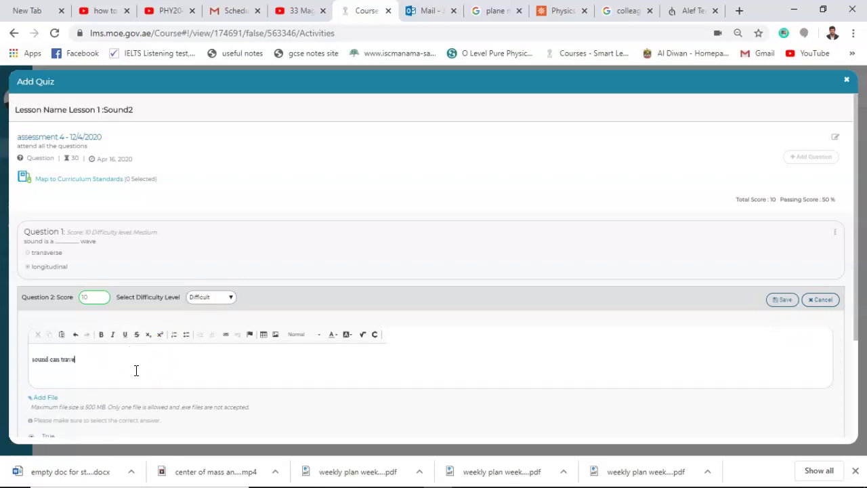
type("l through vacuum")
Mark False as the correct answer of Question 2 and save the question.
scroll(135, 369, "down", 2)
left_click(35, 339)
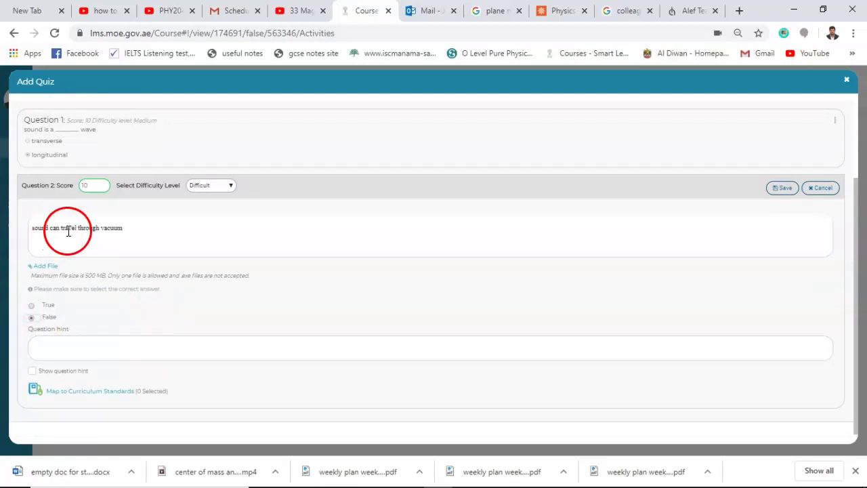
left_click(782, 193)
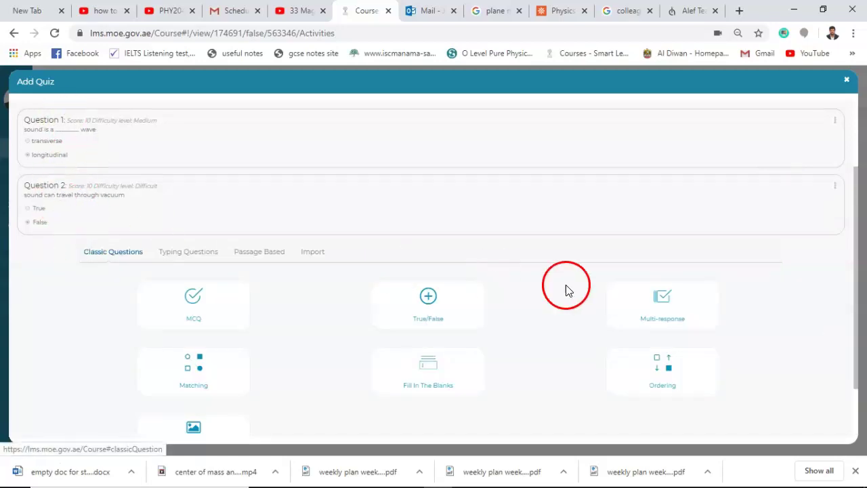
Add a Multi-response question as Question 3 with a score of 10 and Medium difficulty.
left_click(642, 306)
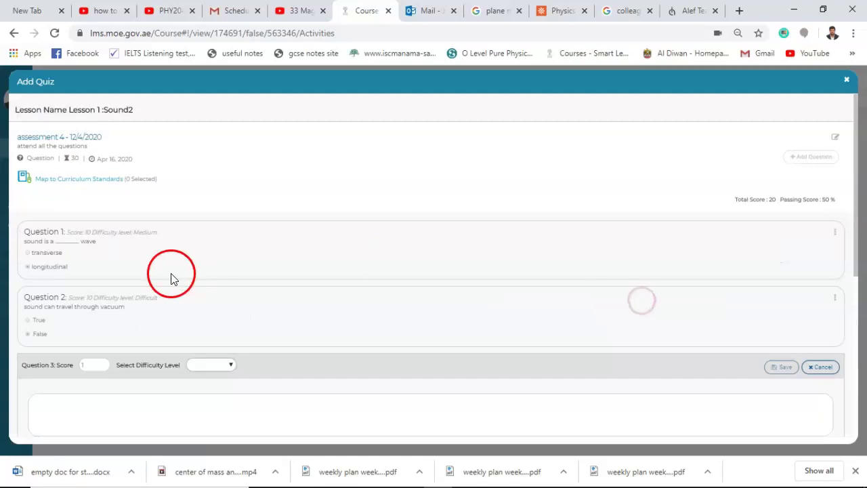
left_click(97, 368)
type("0")
left_click(206, 366)
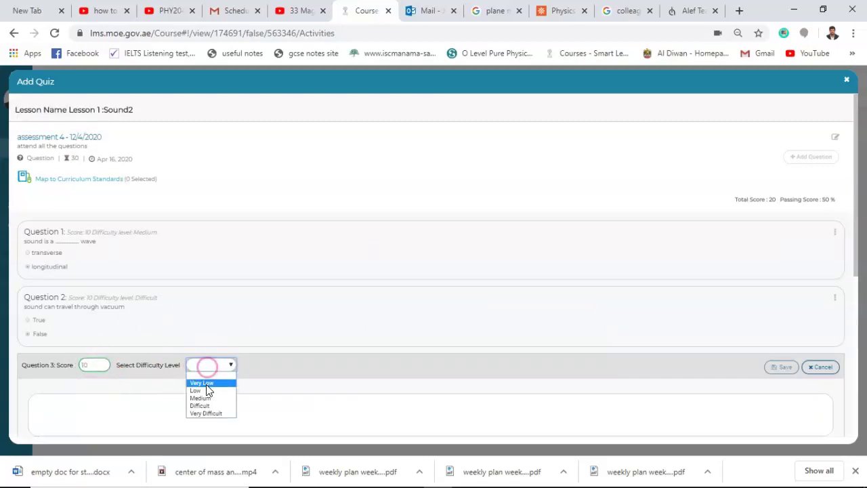
left_click(206, 398)
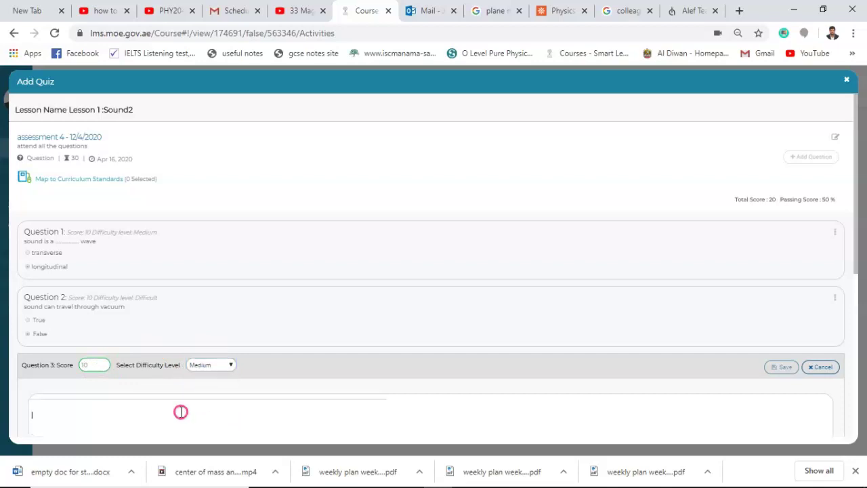
Enter "select the 2 correct statements" as the text of Question 3.
scroll(180, 413, "down", 3)
left_click(435, 242)
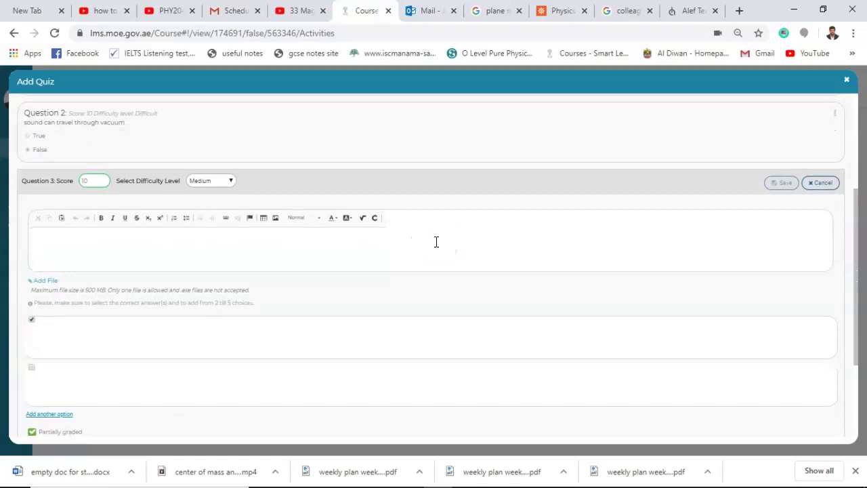
type("sa")
type("lect the 2 correct statements")
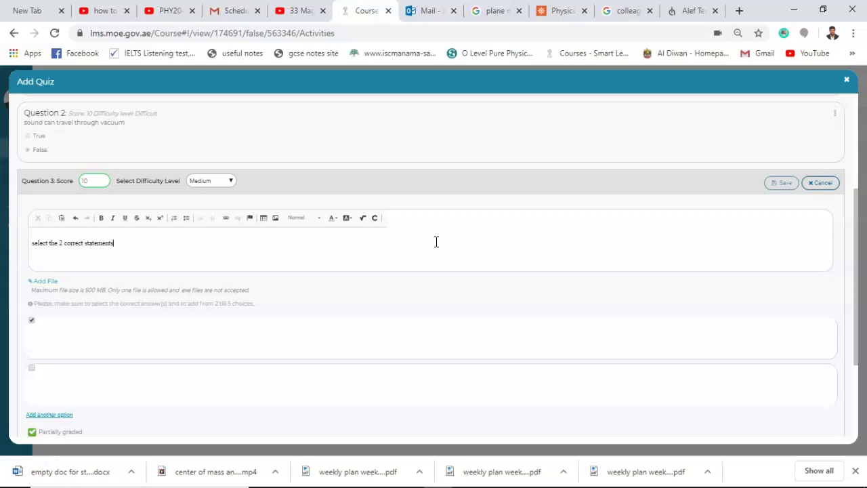
Enter "sound wave has peaks and dips" as the first answer choice of Question 3.
left_click(320, 348)
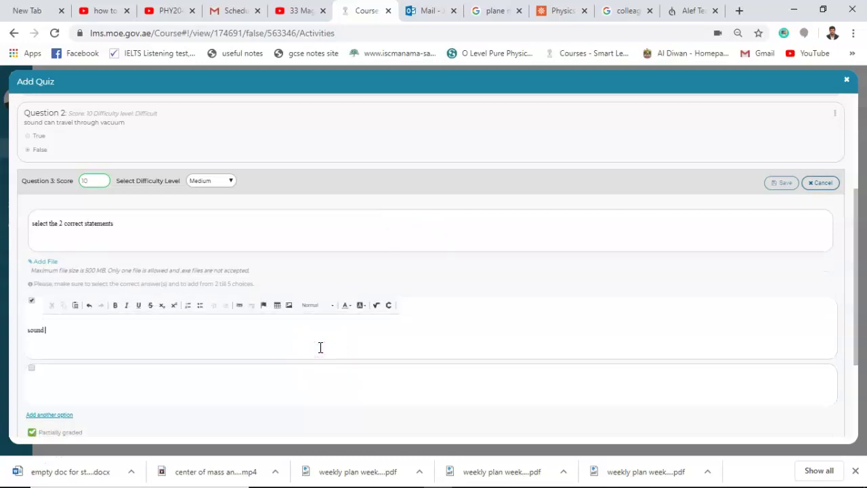
type("sound wave ha")
type("s peaks and dips")
left_click(94, 329)
double_click(47, 327)
Enter "sound can travel through gas" as the second answer choice of Question 3 and mark it as correct.
left_click(56, 377)
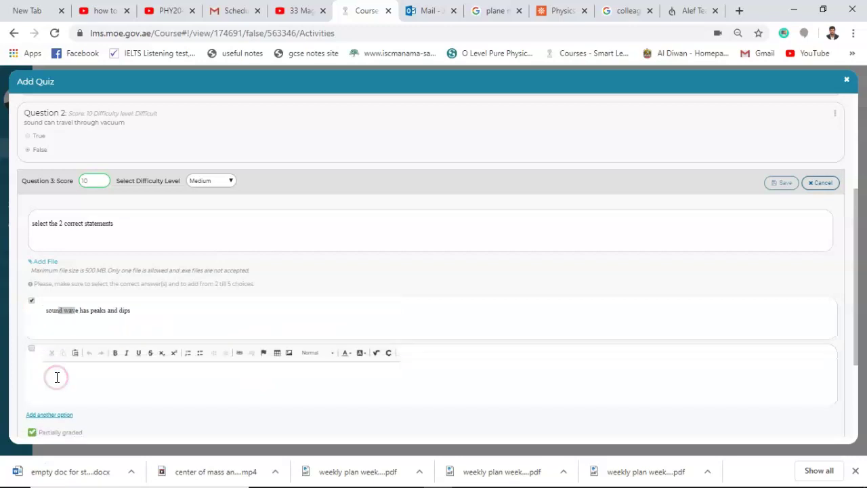
left_click(57, 377)
type("sound")
type("can travel through gas")
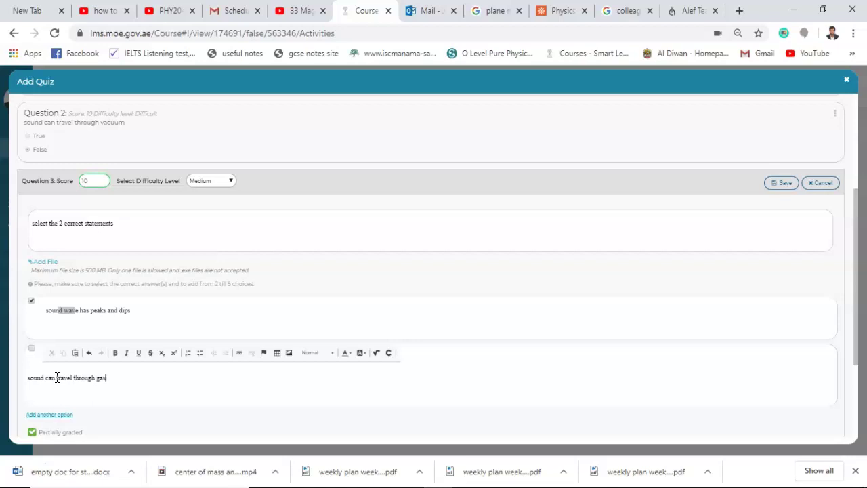
left_click(31, 348)
Add a third answer choice to Question 3 reading "speed of sound is higher through cold air than hot air".
scroll(91, 380, "down", 2)
left_click(54, 277)
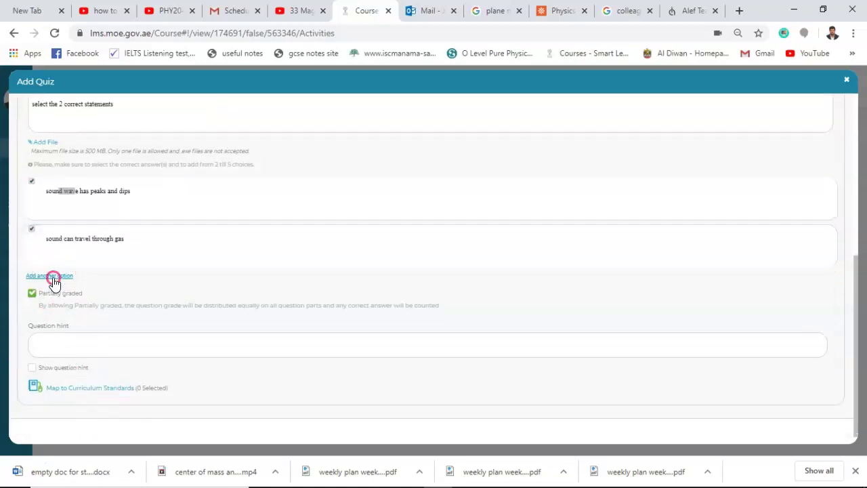
left_click(64, 310)
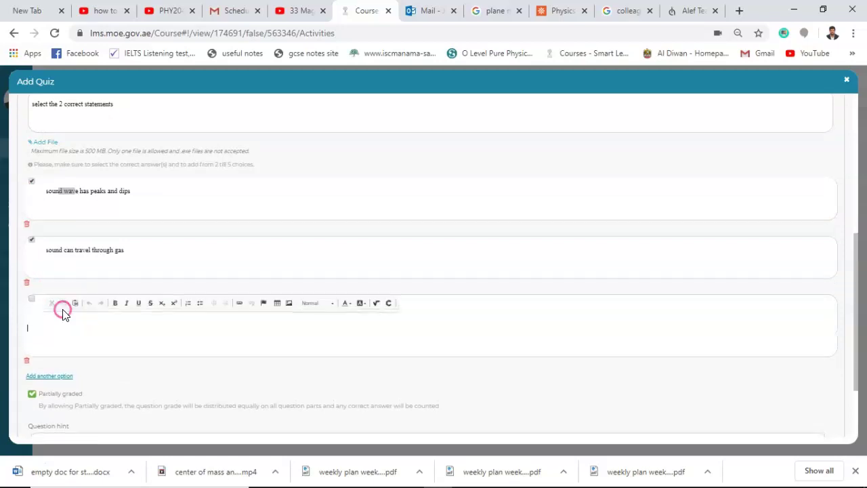
type("speed of sound")
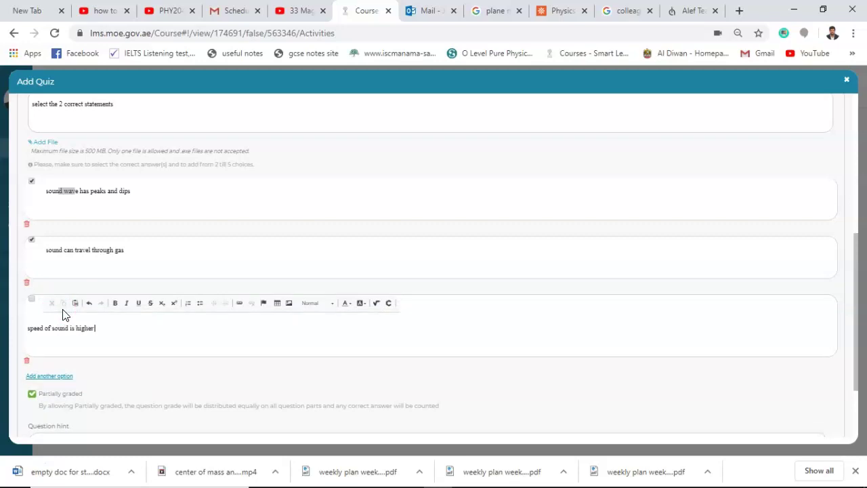
type("is higher through cold air")
type("than hot air")
Add an empty fourth answer choice to Question 3 and begin editing it.
left_click(56, 377)
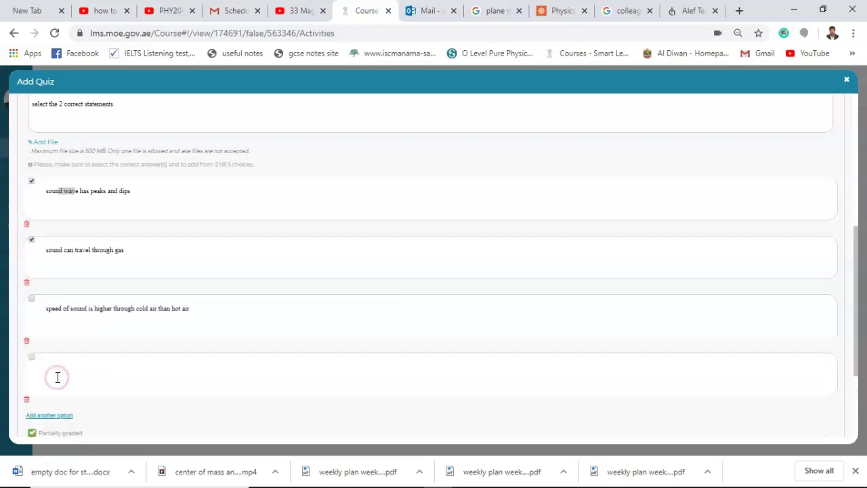
left_click(57, 378)
left_click(33, 305)
left_click(58, 356)
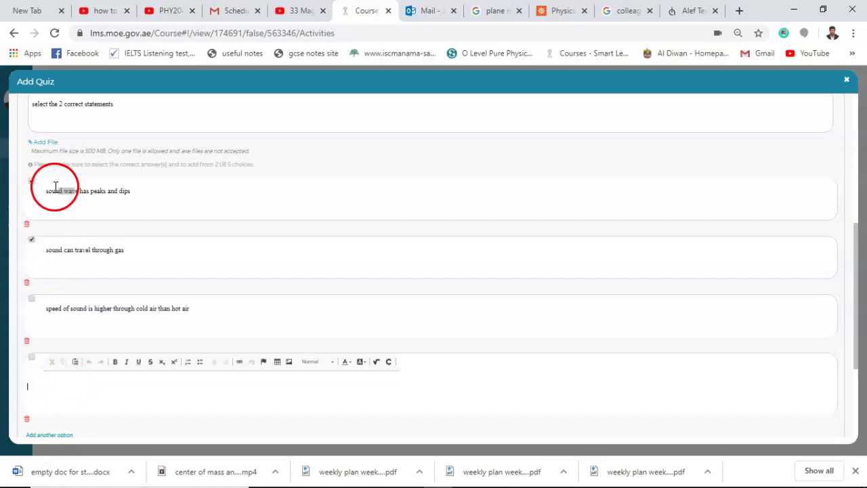
left_click(132, 201)
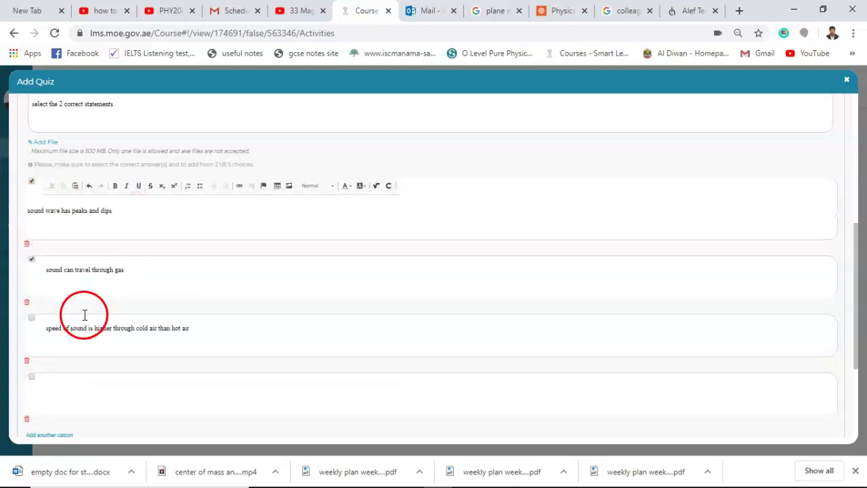
left_click(74, 385)
scroll(74, 385, "down", 5)
left_click(45, 278)
left_click(151, 251)
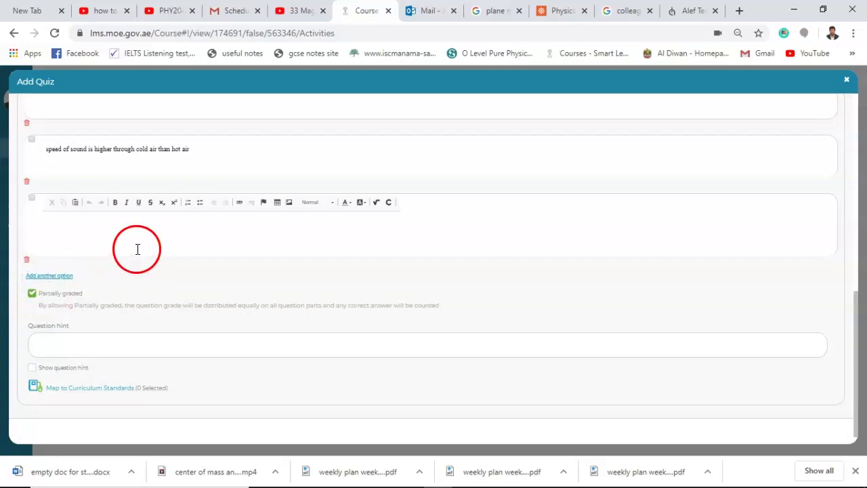
scroll(136, 249, "up", 2)
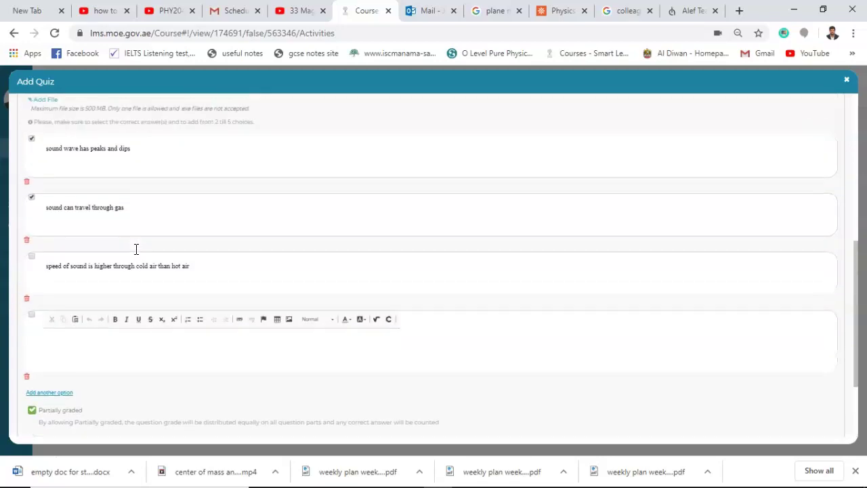
scroll(136, 249, "down", 1)
left_click(123, 268)
Enter "amplitude of the wave is known as the number of waves" as the fourth answer choice of Question 3.
left_click(96, 298)
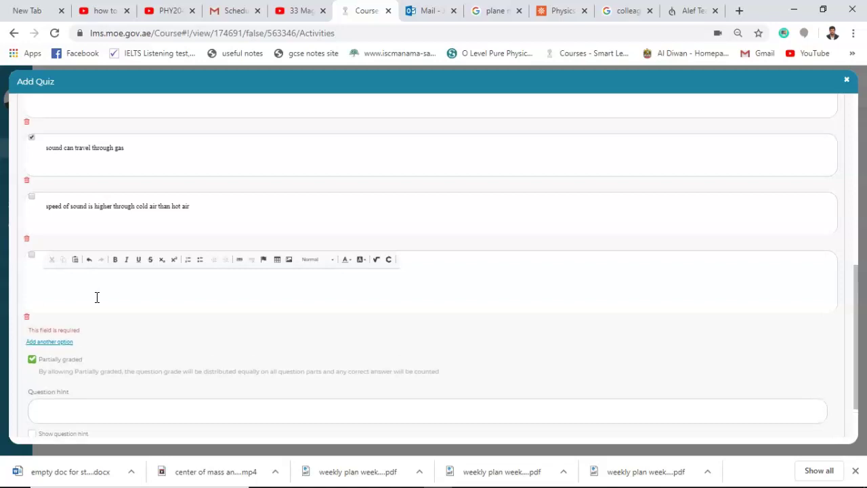
type("a")
type("mplitu")
type("ude of the")
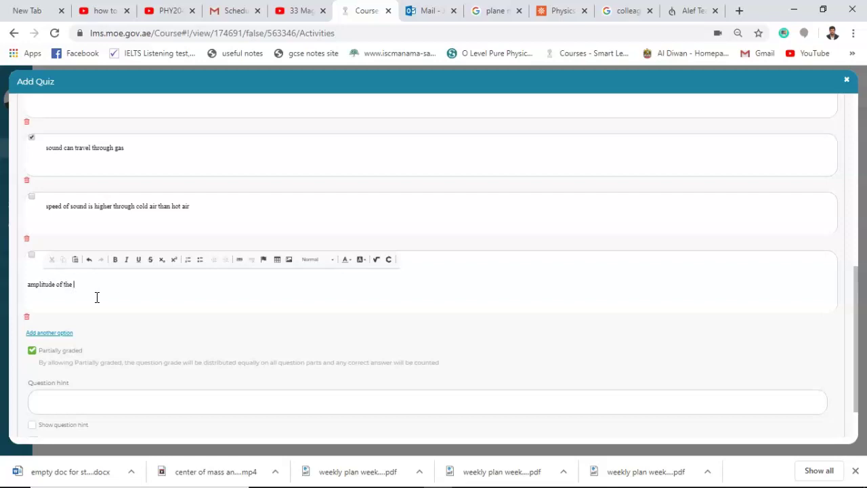
type(" wave is known as the number of waves")
left_click(264, 296)
scroll(263, 296, "up", 2)
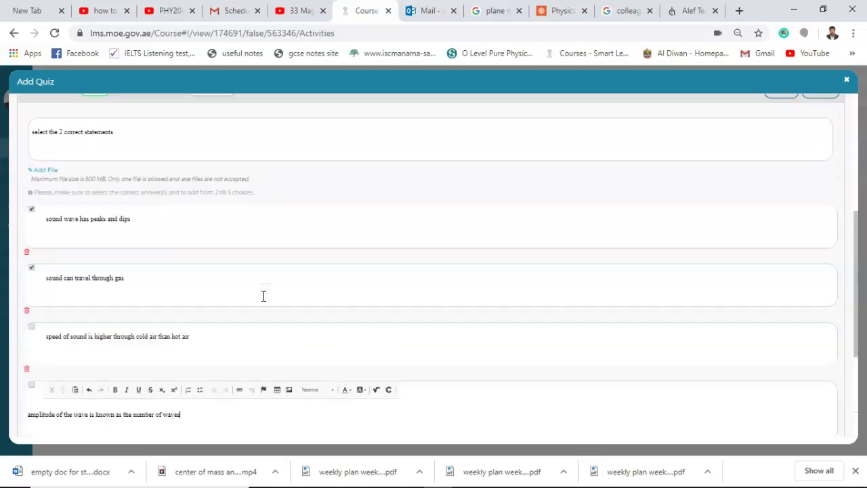
left_click(250, 271)
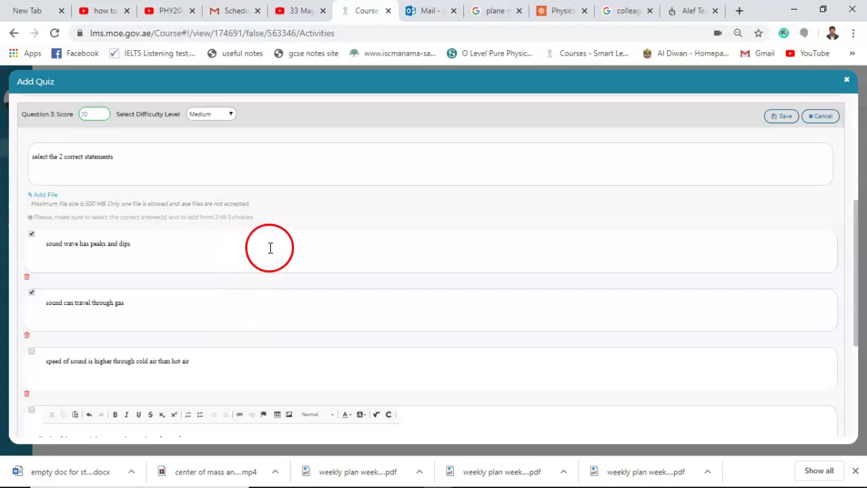
scroll(270, 248, "up", 1)
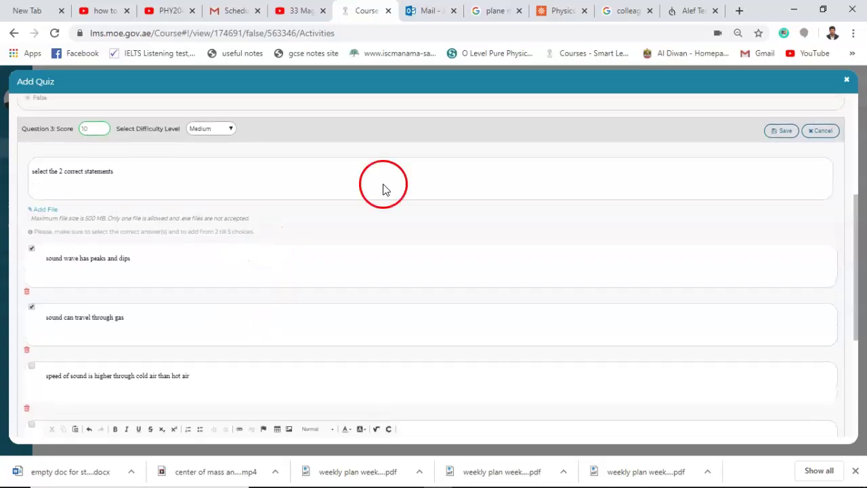
Save Question 3 and add a Matching question with a grade of 10 and Medium difficulty.
left_click(783, 133)
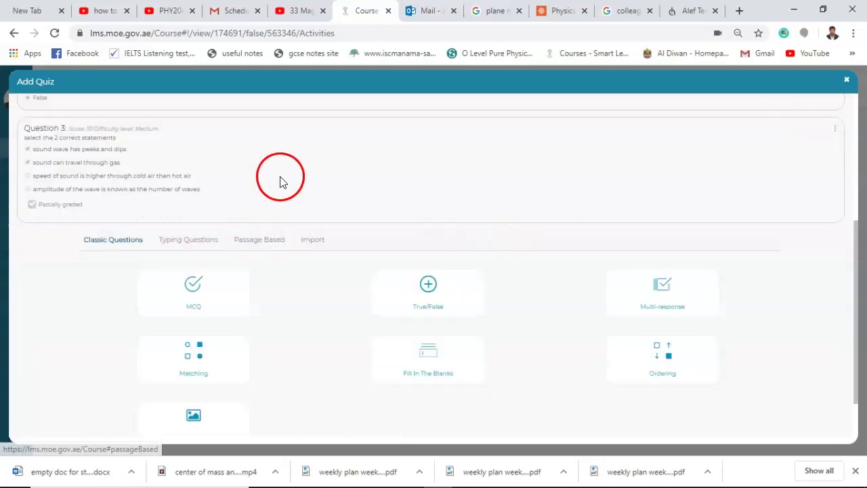
left_click(215, 348)
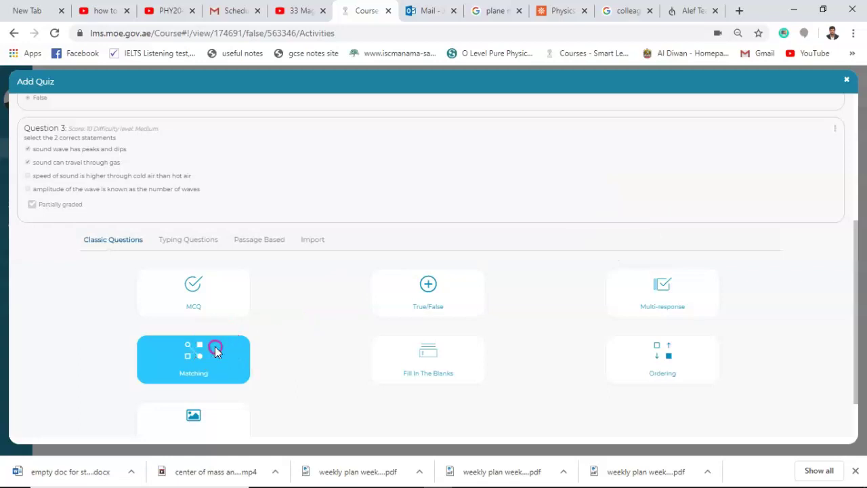
left_click(126, 242)
type("10")
left_click(245, 241)
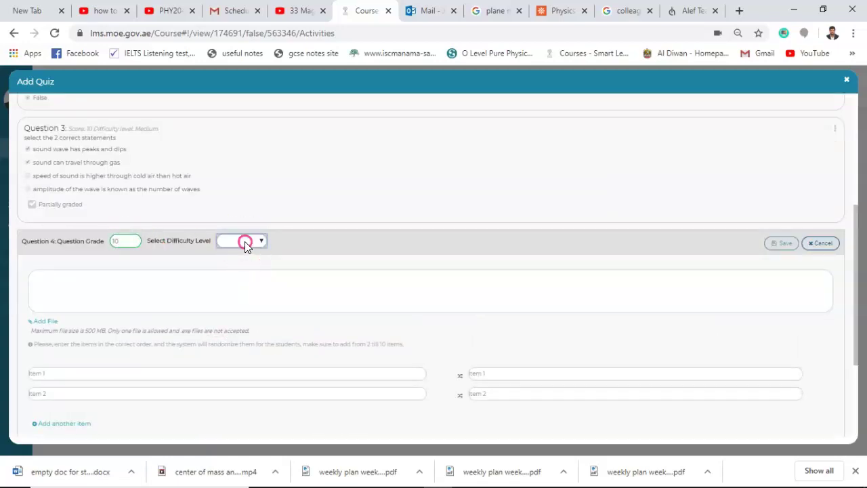
left_click(240, 273)
Enter "match the following" as the text of Question 4.
left_click(188, 291)
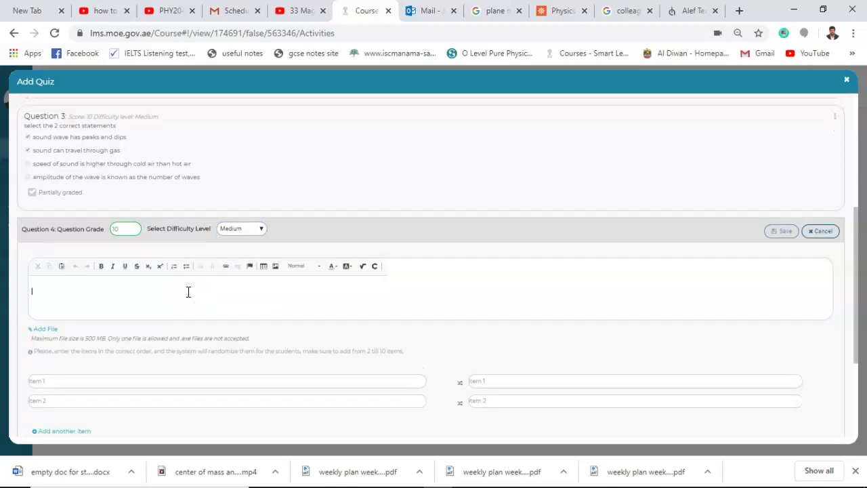
scroll(188, 292, "down", 2)
left_click(111, 195)
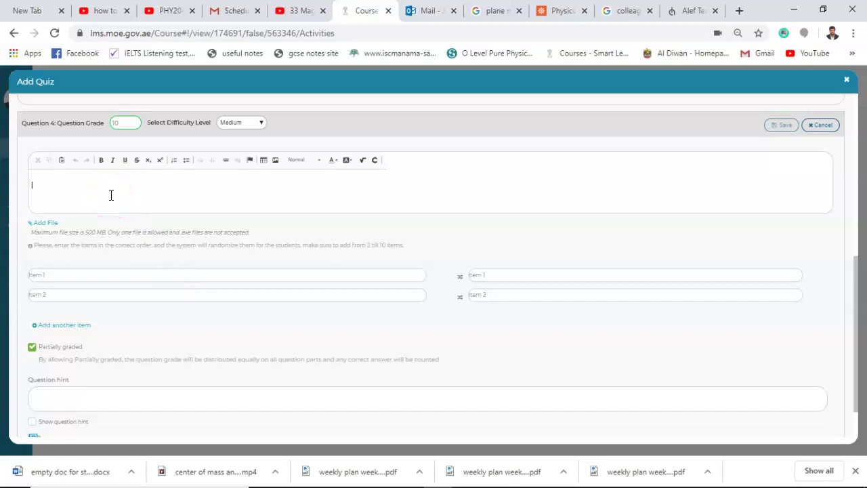
type("match t")
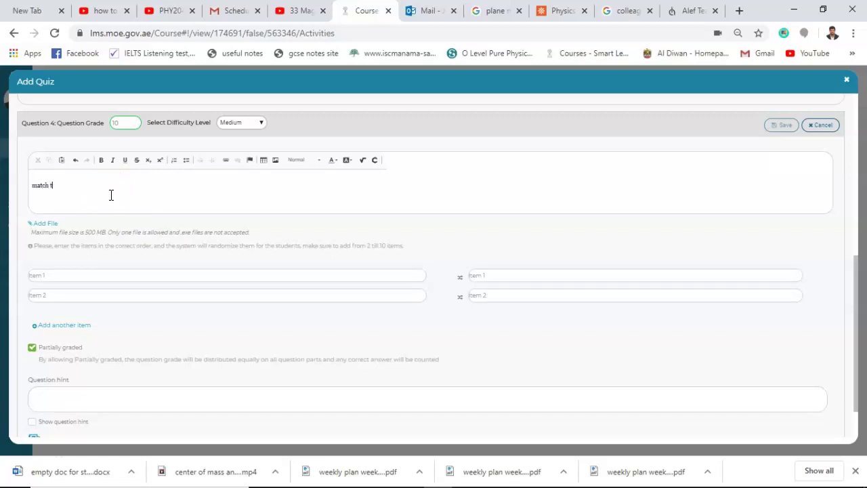
type("he following")
Enter "sound" and "light" as the first two items to match in Question 4, and add a third item reading "dips".
left_click(76, 275)
type("sound")
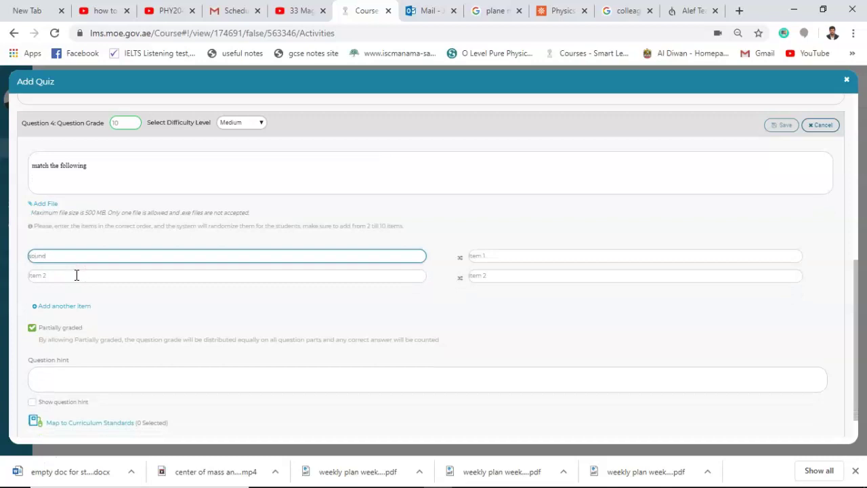
left_click(76, 275)
type("light")
left_click(64, 306)
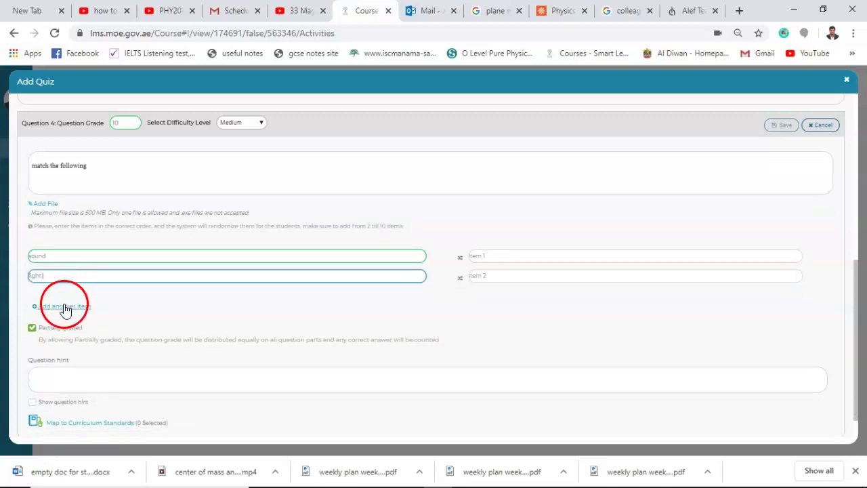
left_click(64, 295)
type("hip")
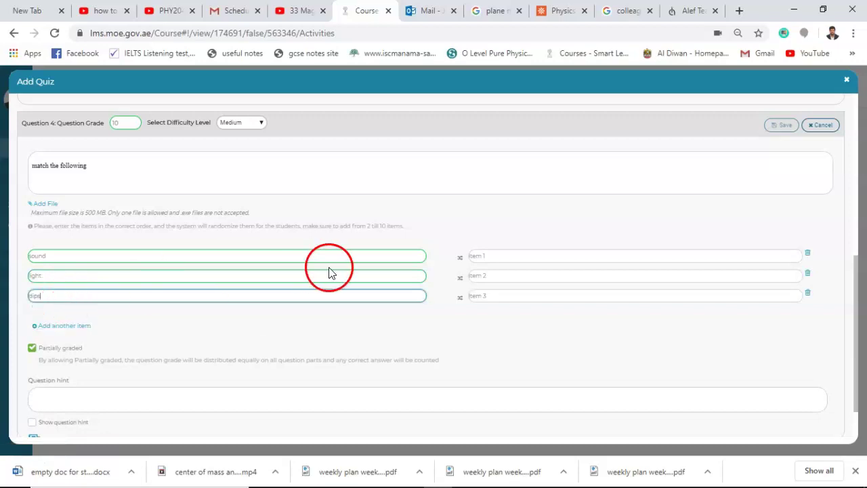
Enter "longitudinal wave" as the match for sound and "transverse wave" as the match for light.
left_click(492, 256)
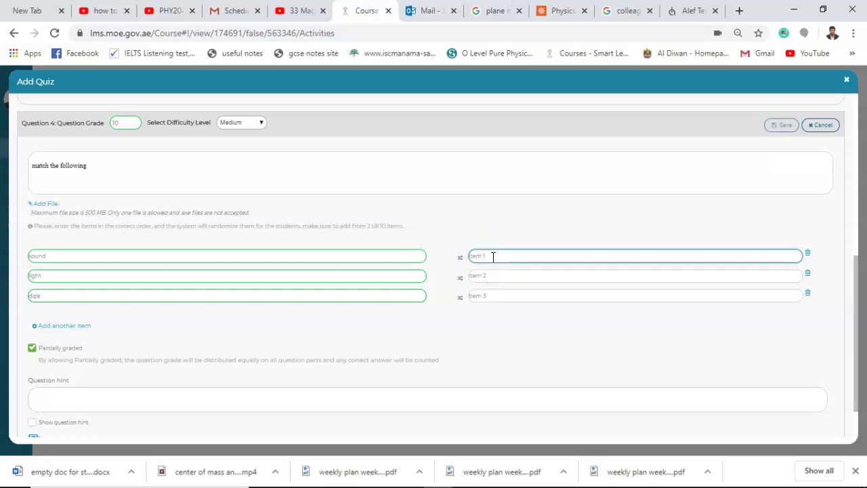
type("e")
type("ongitudinal")
type(" wave")
left_click(492, 274)
type("tra")
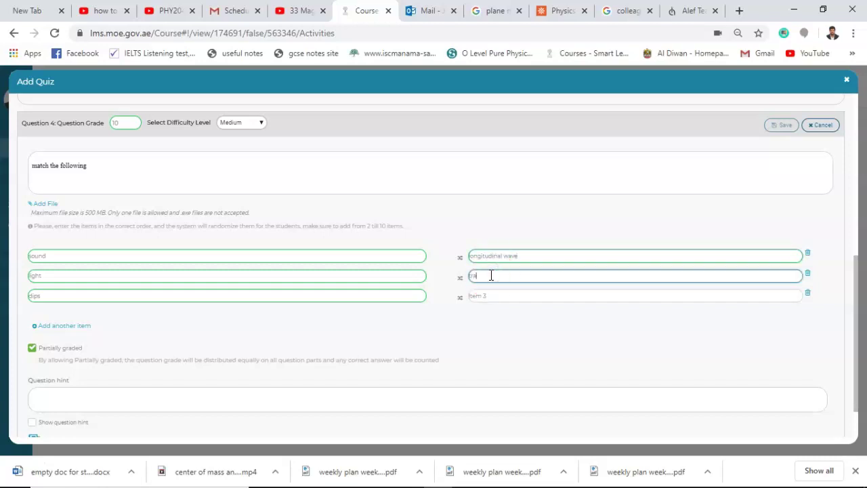
type("nsverse wave")
Enter "particles are spread out" as the match for dips and save Question 4.
left_click(485, 296)
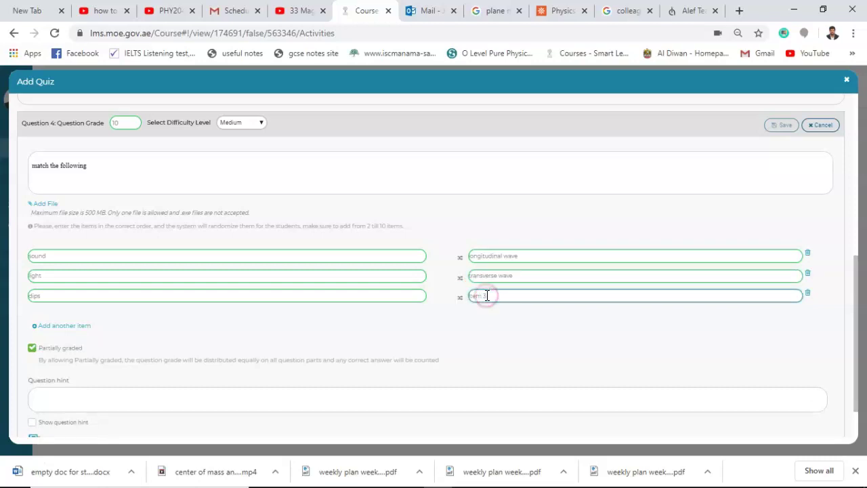
left_click(487, 295)
left_click(487, 295)
left_click(487, 295)
left_click(487, 296)
type("pai")
key("BackSpace")
type("pa")
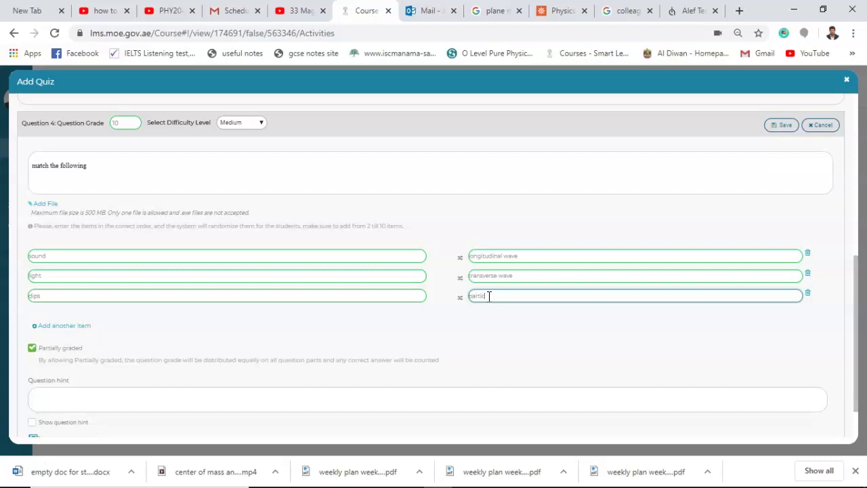
type("rticles are closer")
key("BackSpace")
key("BackSpace")
key("BackSpace")
key("BackSpace")
left_click(776, 133)
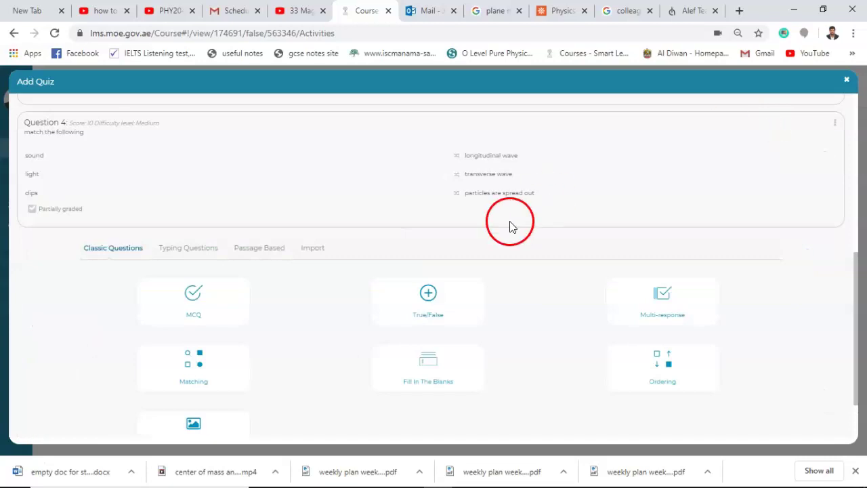
Add a Fill In The Blanks question with a score of 10 and Medium difficulty.
scroll(535, 367, "down", 1)
left_click(460, 316)
left_click(238, 226)
left_click(101, 185)
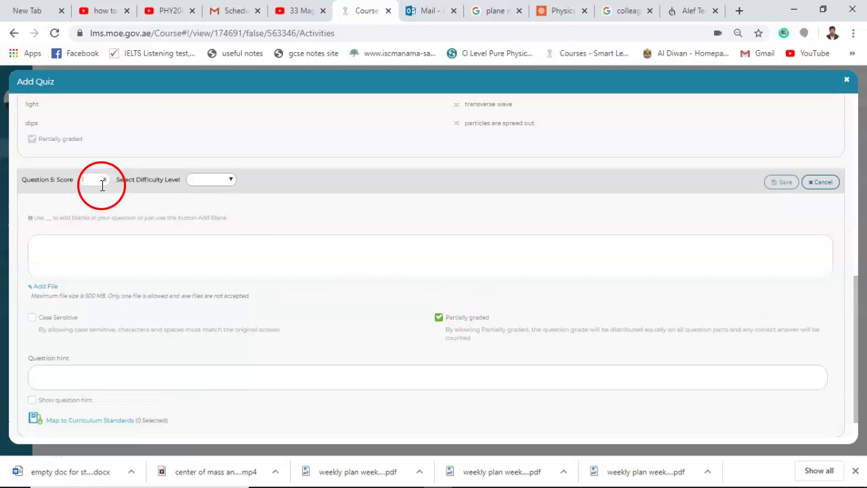
type("0")
left_click(193, 183)
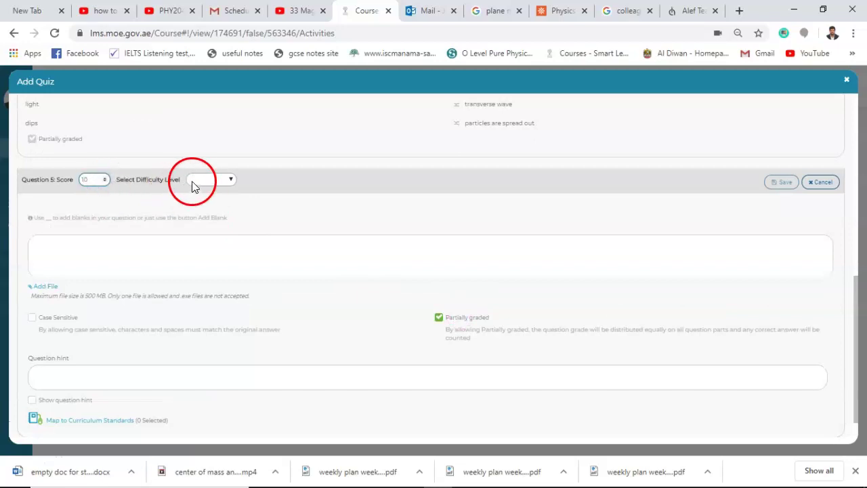
left_click(196, 213)
Enter "sound causes by" as the text of Question 5, followed by a blank.
left_click(170, 244)
left_click(162, 261)
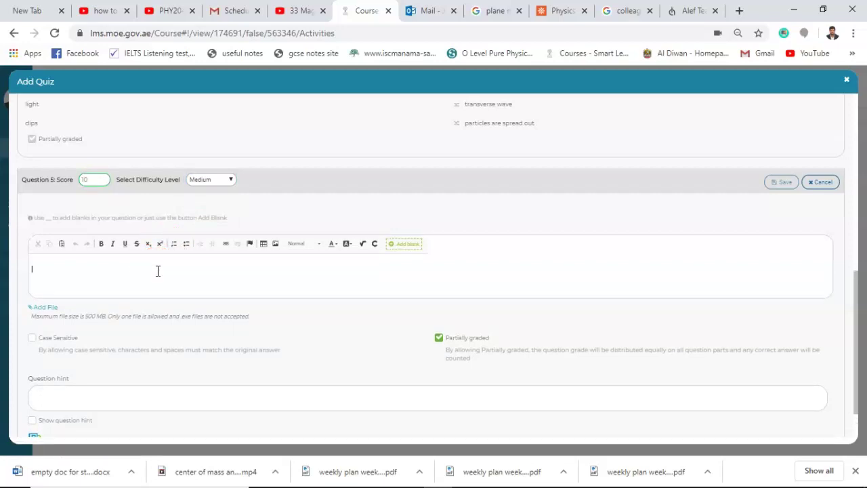
type("sou")
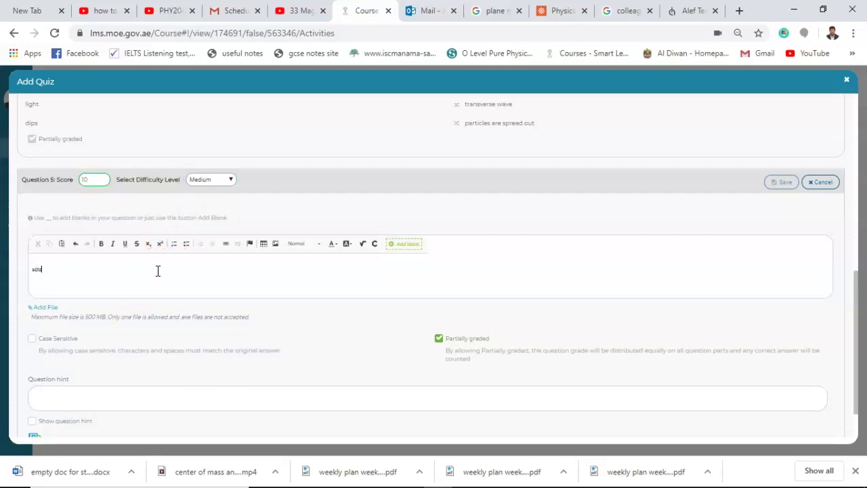
type("nd can")
type("ses by")
left_click(282, 277)
left_click(404, 246)
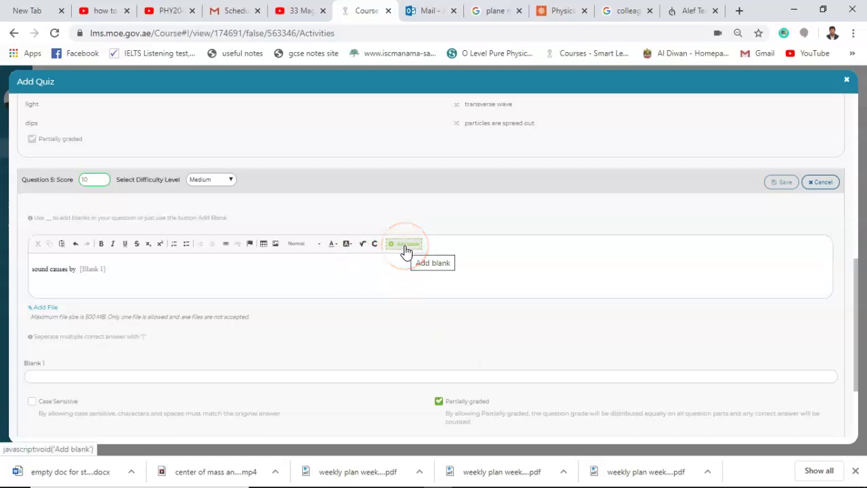
Set "vibration" as the correct answer for the blank and save Question 5.
left_click(224, 375)
type("vibration")
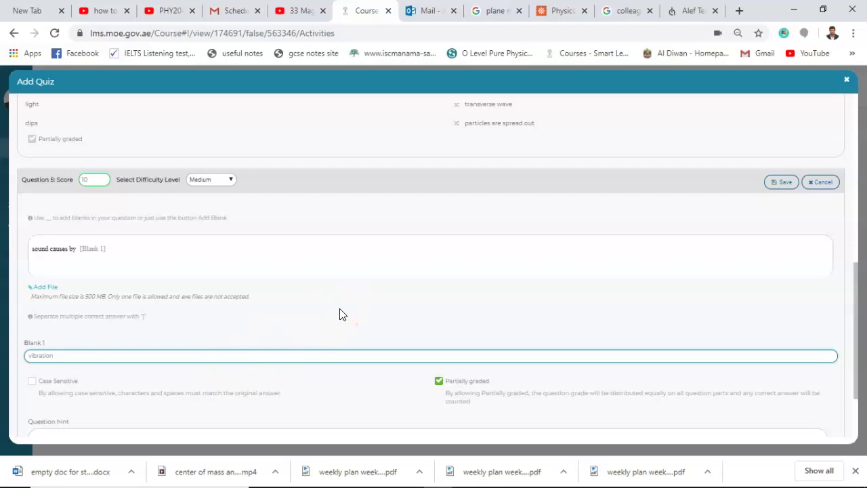
left_click(783, 183)
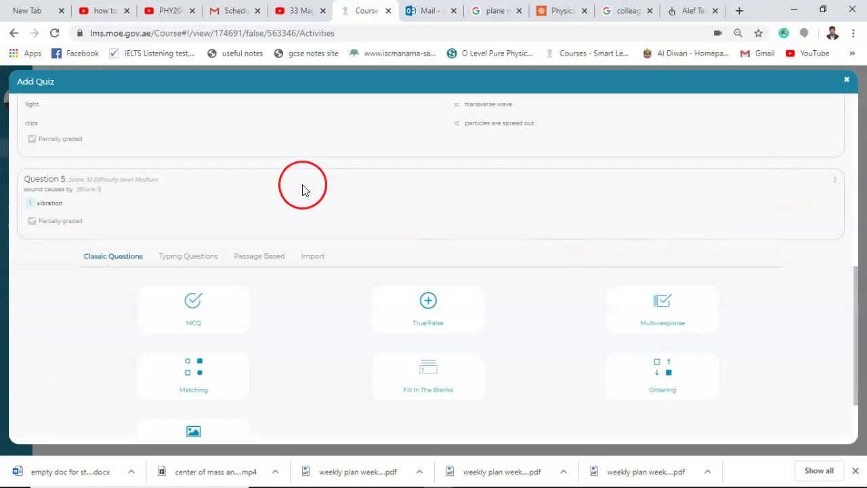
Start an Ordering question with a third empty item and discard it without saving.
scroll(302, 190, "up", 5)
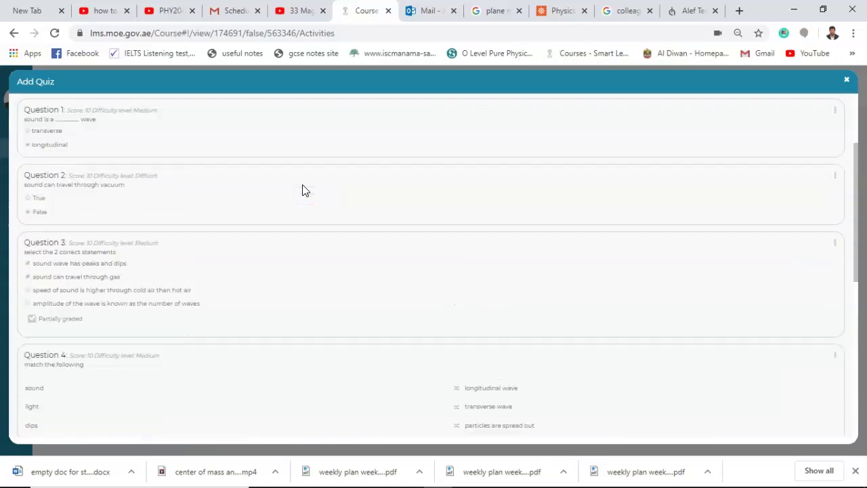
scroll(302, 190, "down", 5)
left_click(649, 300)
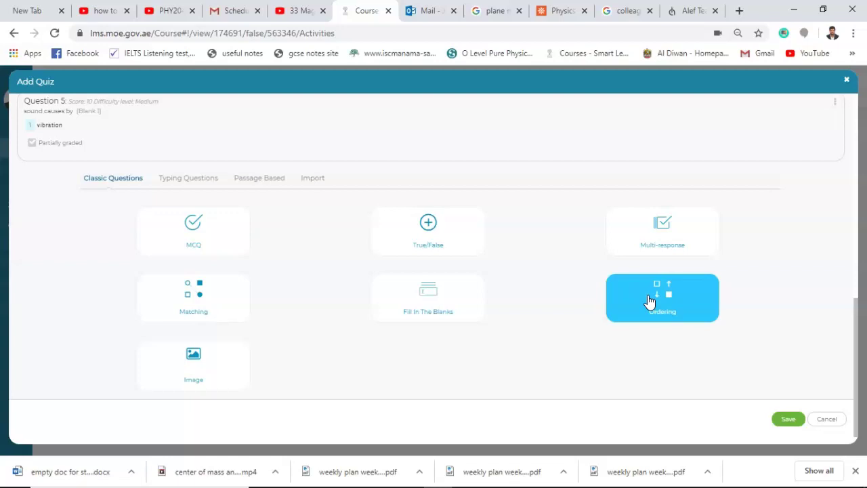
left_click(648, 299)
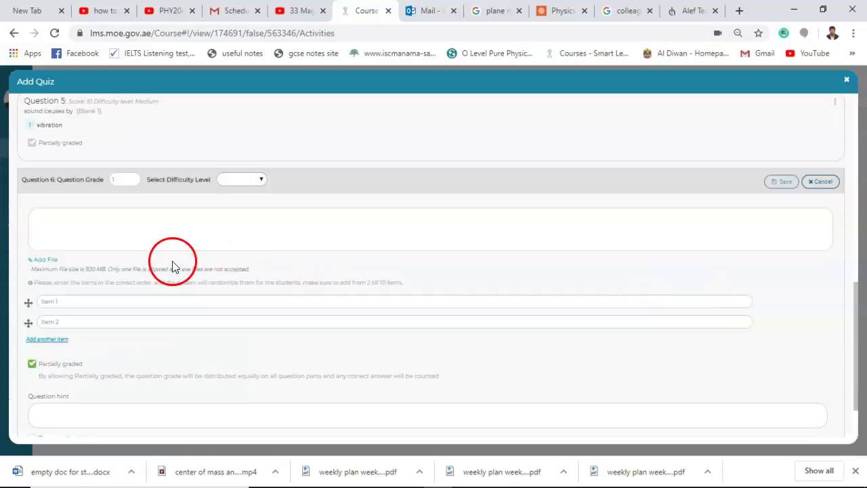
left_click(47, 340)
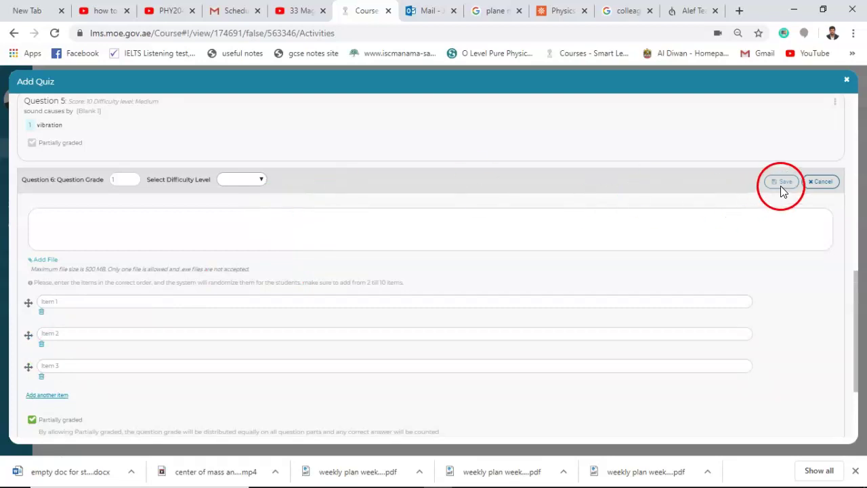
left_click(829, 181)
left_click(513, 132)
left_click(505, 131)
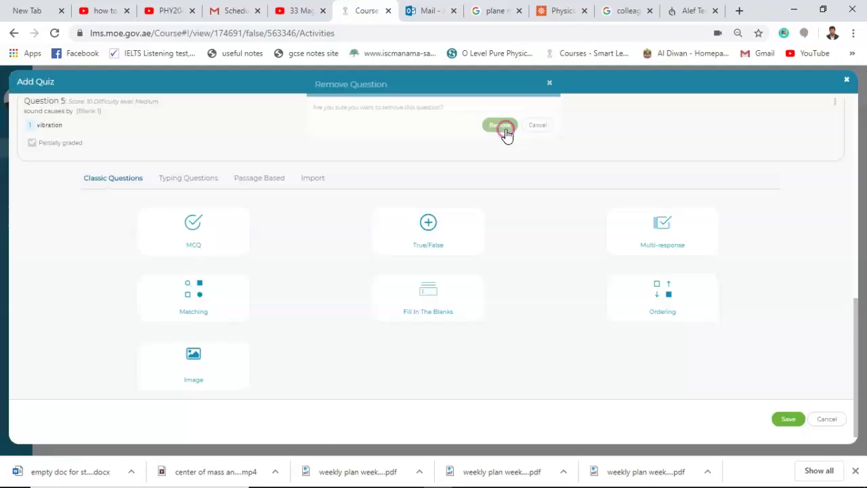
Start an Image question with a score of 10 and discard it without saving.
left_click(183, 353)
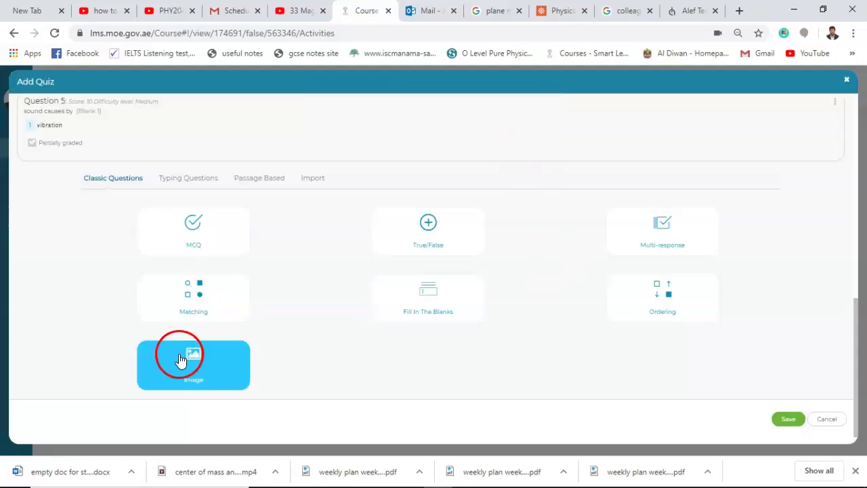
left_click(107, 200)
left_click(91, 198)
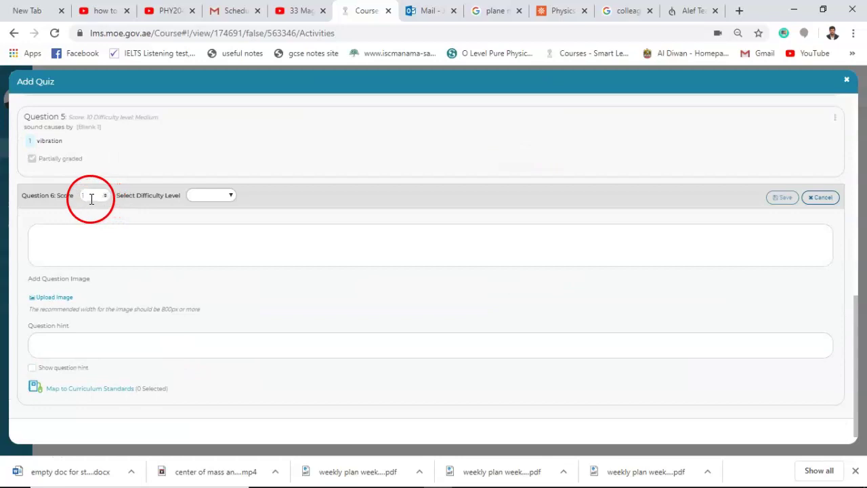
left_click(224, 195)
left_click(311, 237)
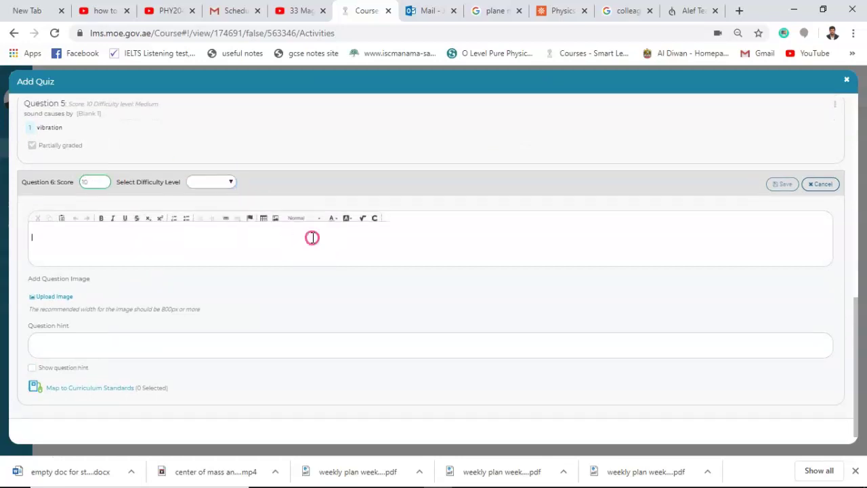
left_click(60, 292)
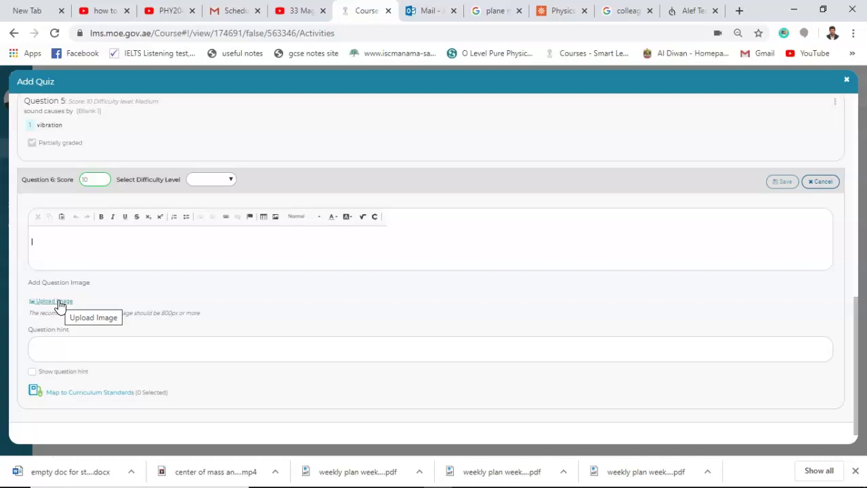
left_click(317, 236)
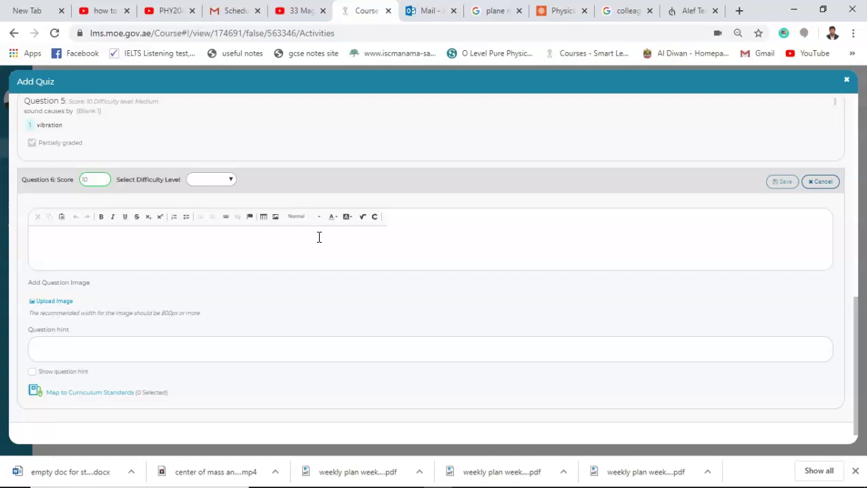
left_click(826, 181)
left_click(506, 138)
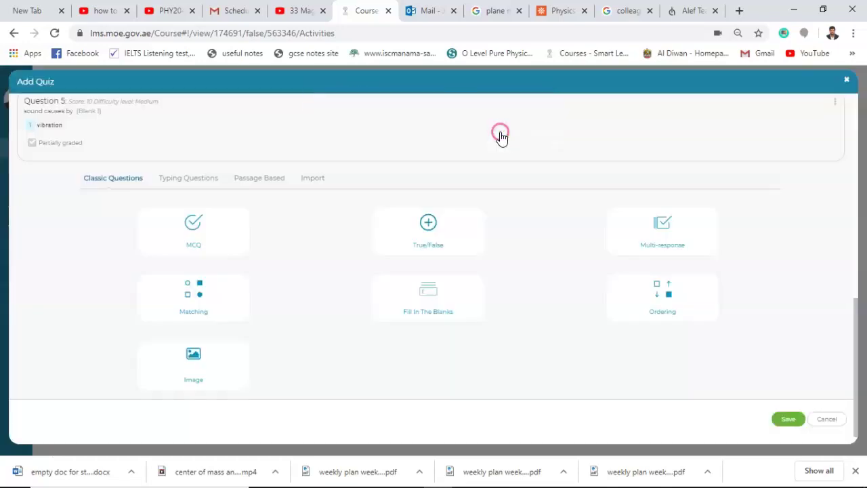
Review the entered questions, save the quiz and confirm its immediate publication.
left_click(376, 282)
left_click(293, 300)
scroll(293, 301, "up", 5)
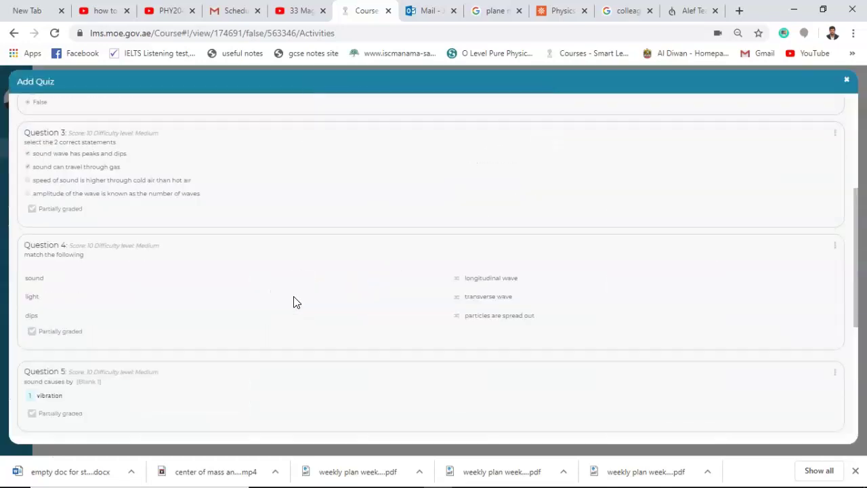
scroll(294, 302, "down", 4)
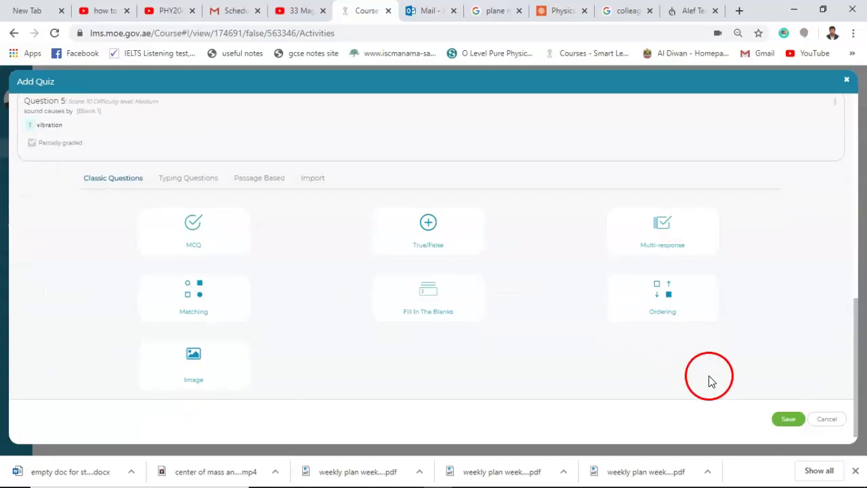
left_click(787, 418)
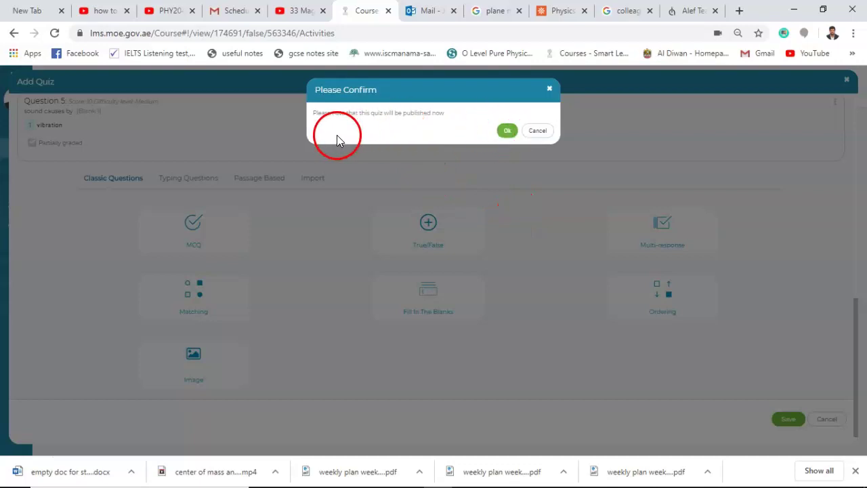
left_click(508, 130)
Look for the new assessment 4 - 12/4/2020 in the list of published activities.
left_click(478, 331)
scroll(477, 333, "down", 1)
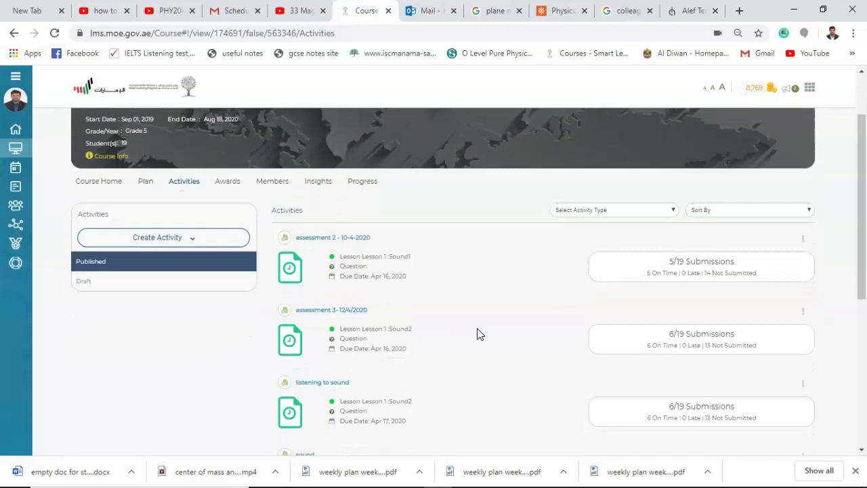
scroll(477, 334, "down", 5)
left_click(335, 369)
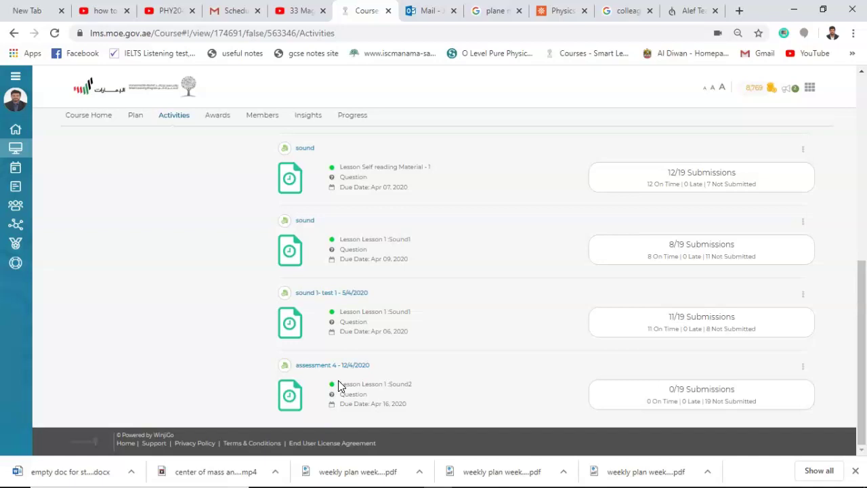
scroll(224, 334, "up", 5)
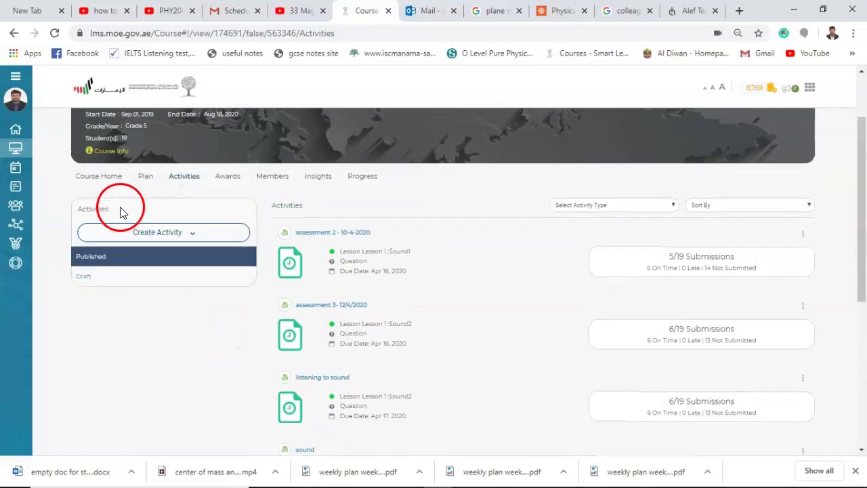
Open Lesson 1 light 2 under CHAPTER 8: Using Energy in the course plan.
left_click(144, 178)
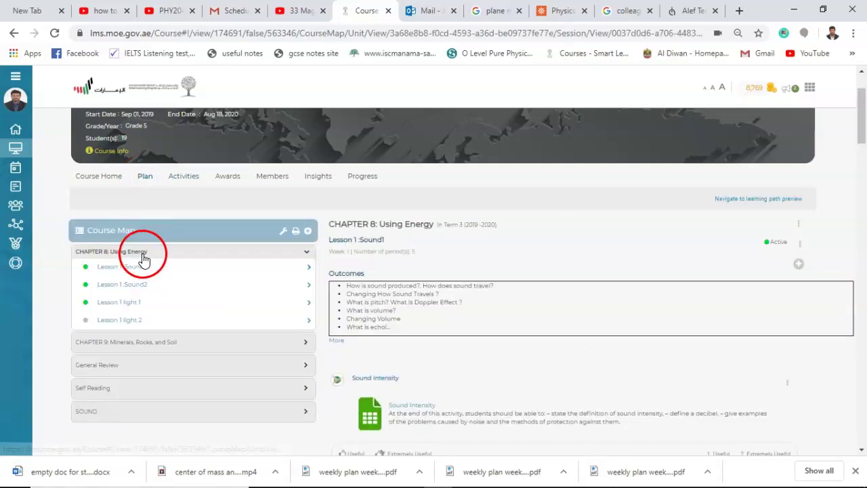
left_click(143, 258)
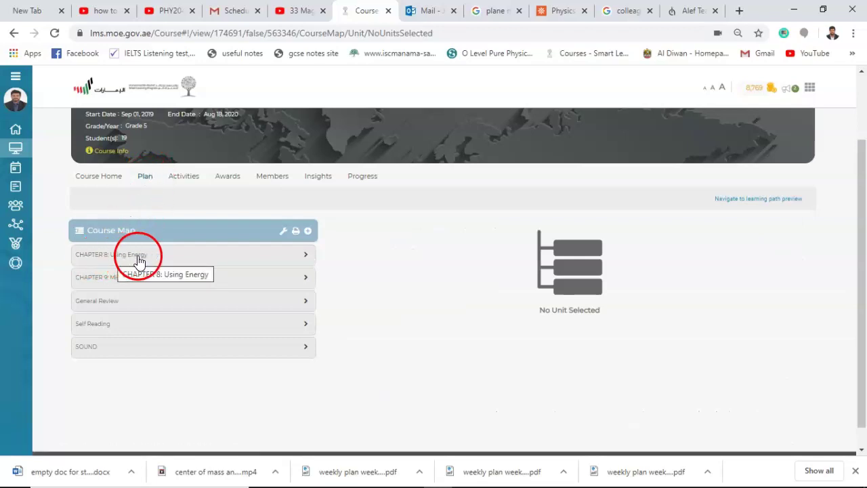
left_click(138, 257)
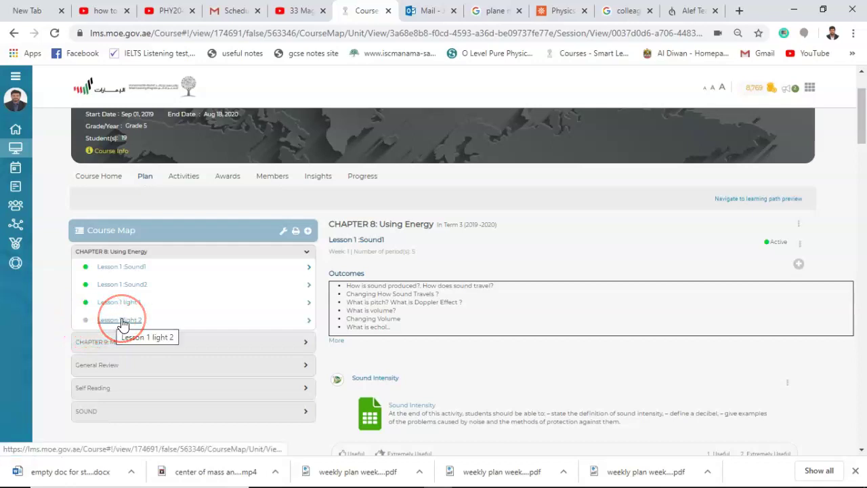
left_click(128, 286)
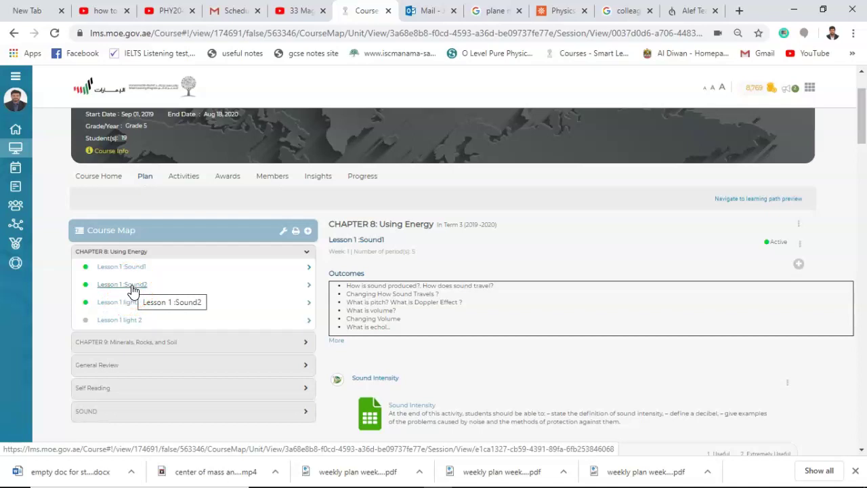
left_click(110, 323)
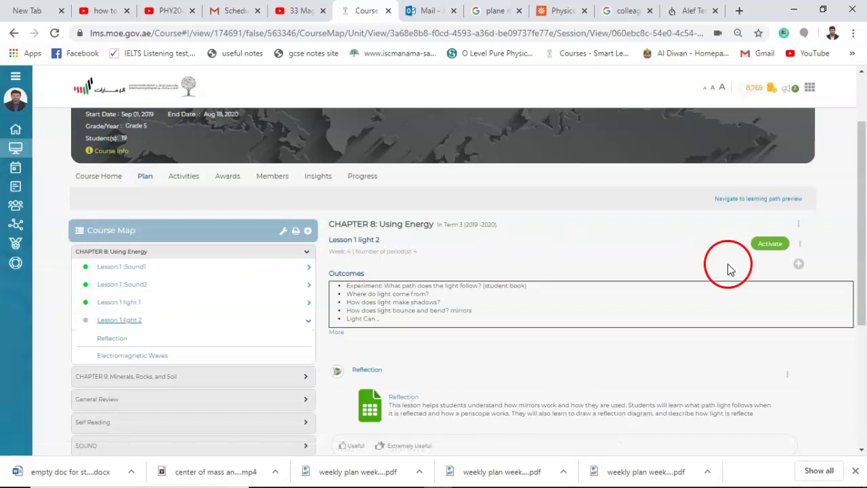
Examine the activation option, week and period details, outcomes and materials of Lesson 1 light 2.
left_click(773, 250)
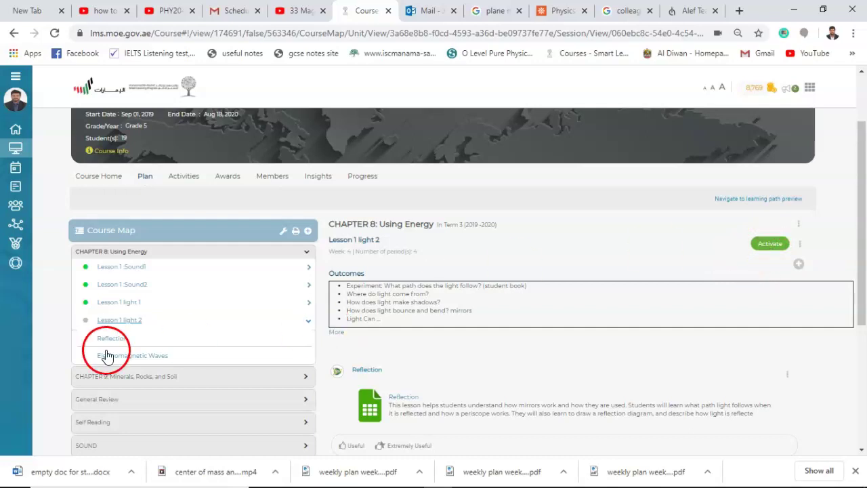
mouse_move(86, 322)
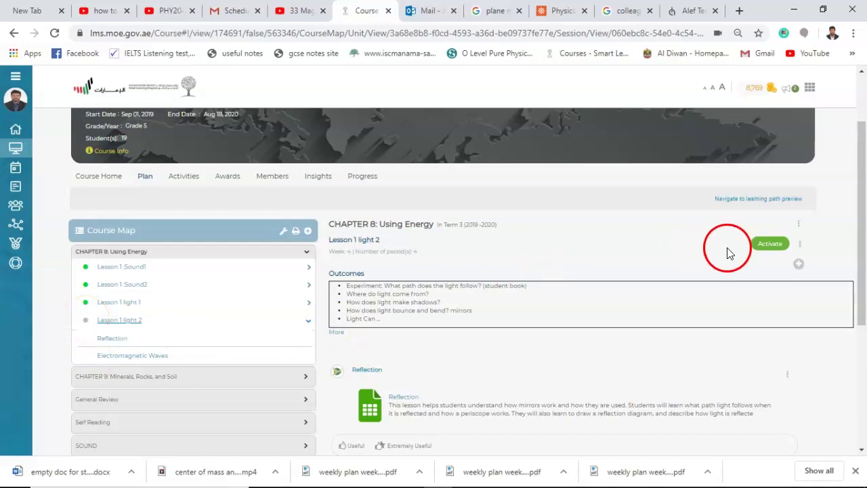
triple_click(344, 257)
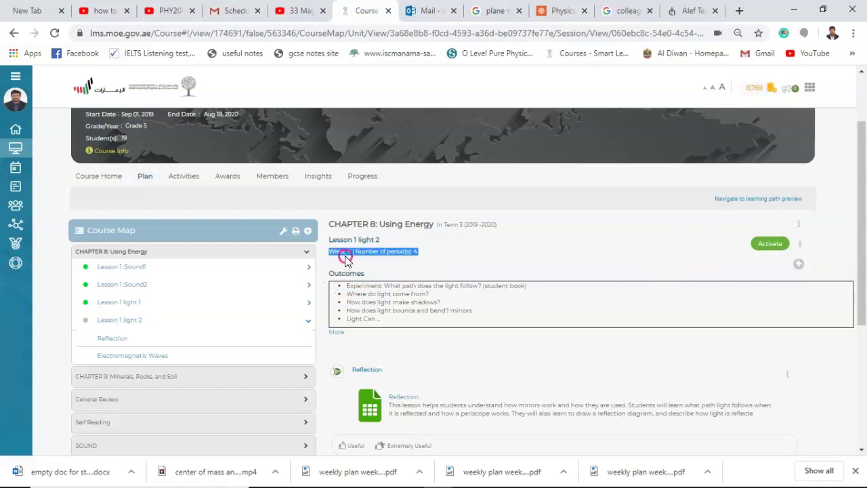
left_click(348, 259)
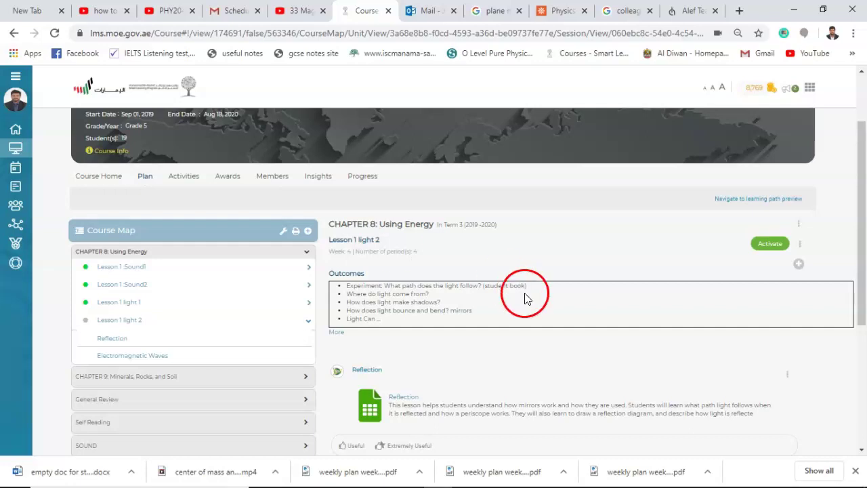
scroll(526, 291, "down", 3)
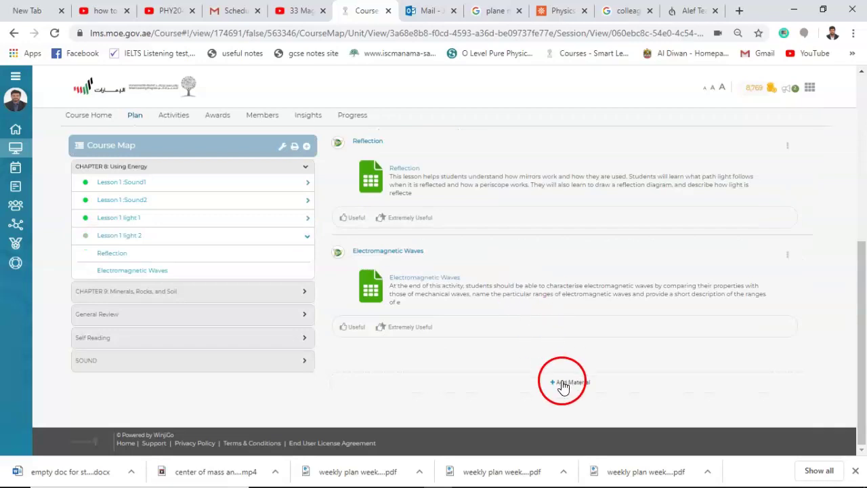
scroll(472, 252, "up", 4)
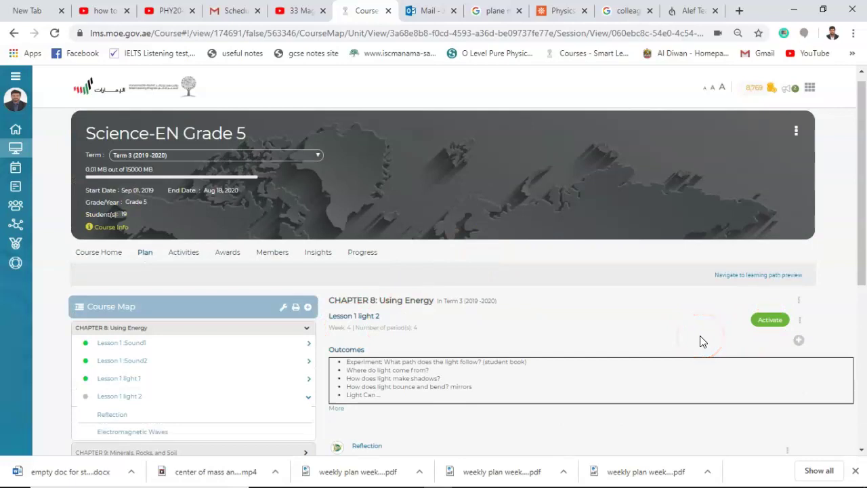
scroll(702, 342, "down", 2)
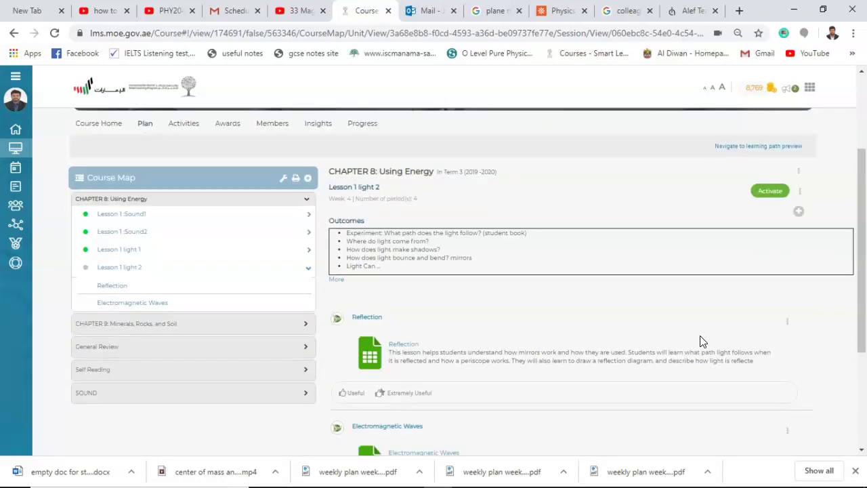
scroll(701, 342, "up", 2)
Return to the Science-EN Grade 5 activities and look through the published list.
left_click(195, 279)
left_click(550, 342)
scroll(550, 342, "down", 5)
scroll(550, 342, "up", 5)
left_click(722, 150)
left_click(791, 89)
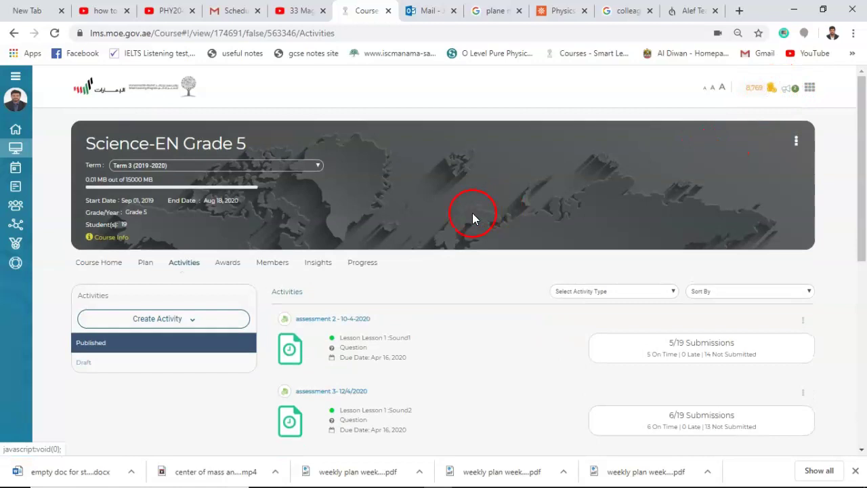
Reopen the Science-EN Grade 5 course from the list of all courses and view its published activities.
left_click(18, 157)
mouse_move(15, 171)
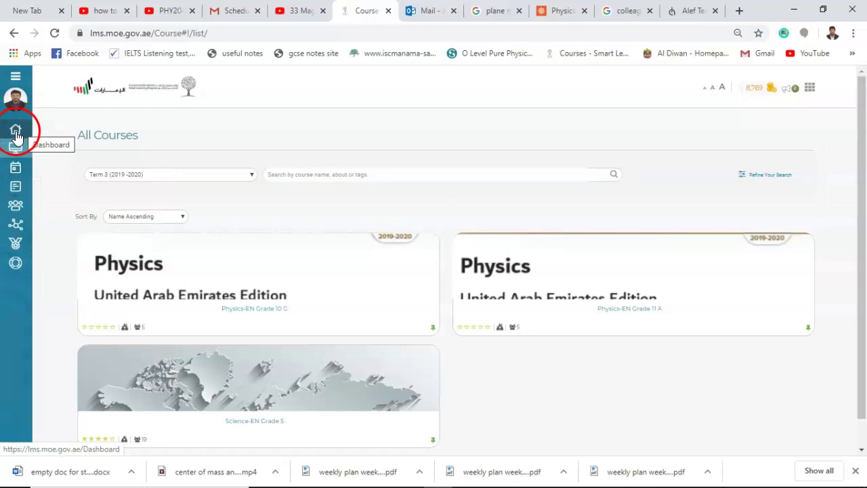
left_click(16, 147)
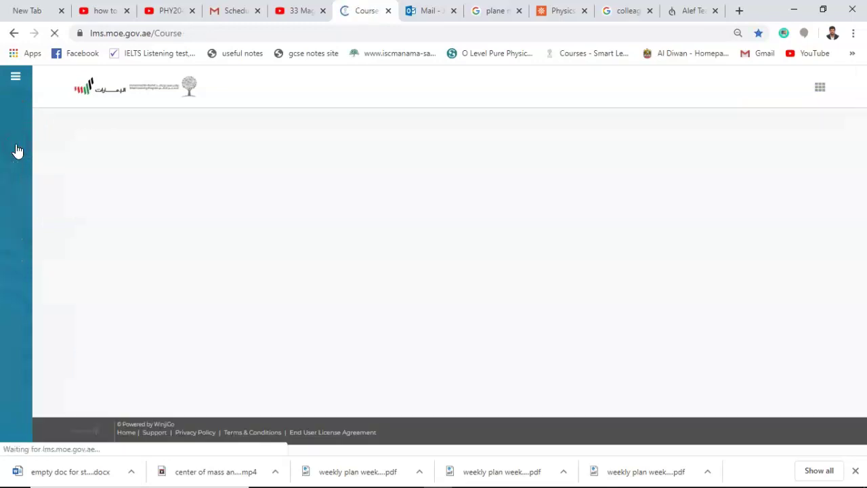
mouse_move(329, 248)
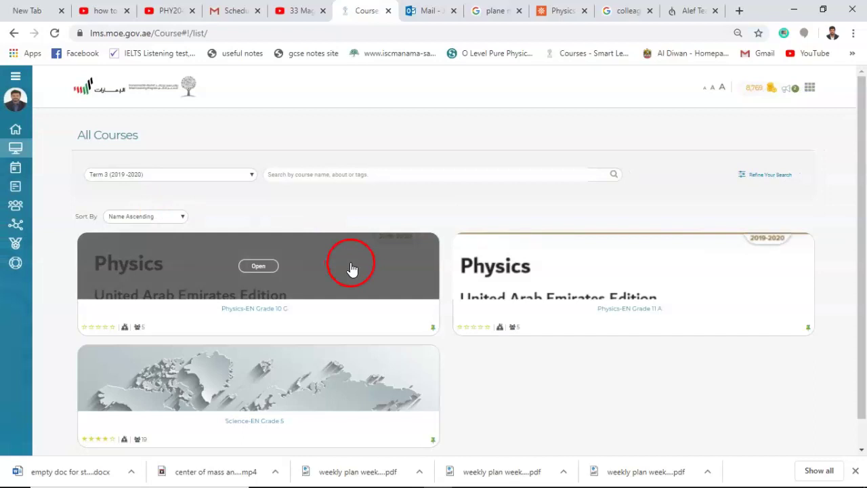
left_click(335, 375)
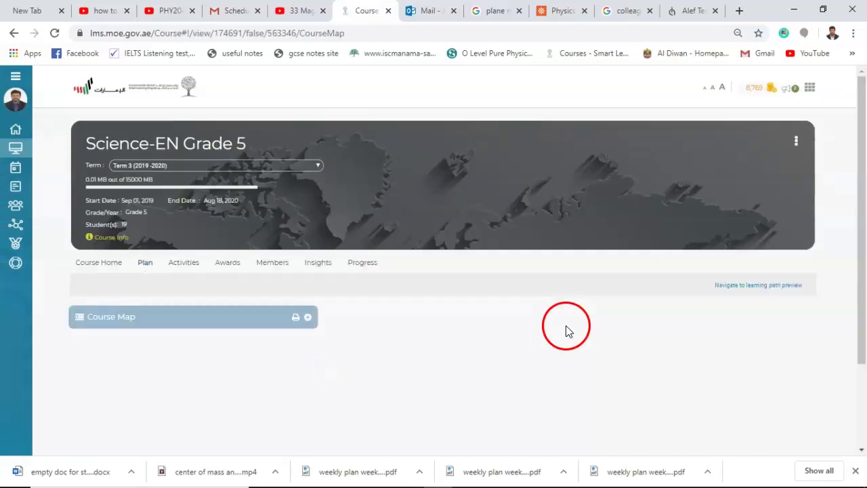
left_click(183, 266)
scroll(537, 357, "down", 10)
left_click(862, 273)
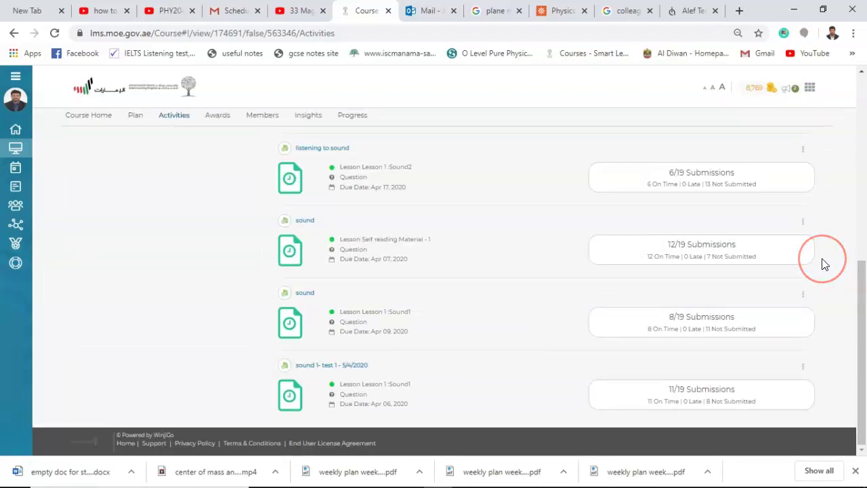
View the student scores for assessment 2 - 10-4-2020 and close them again.
scroll(823, 262, "up", 10)
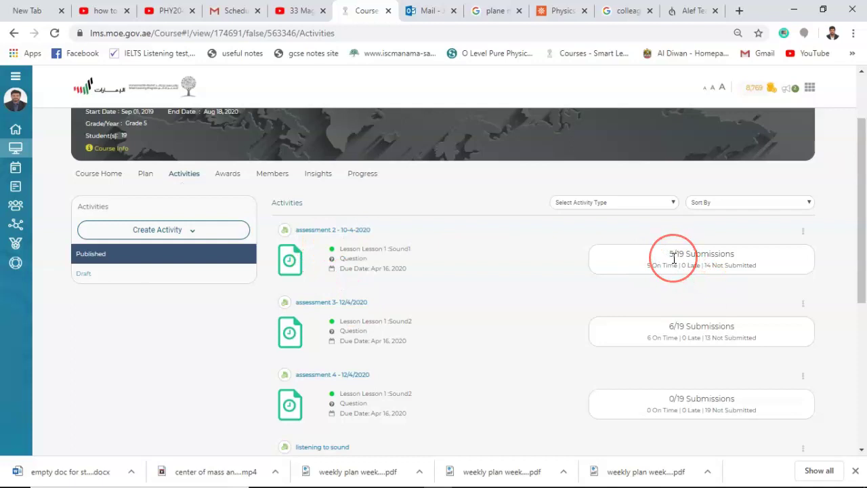
left_click(804, 233)
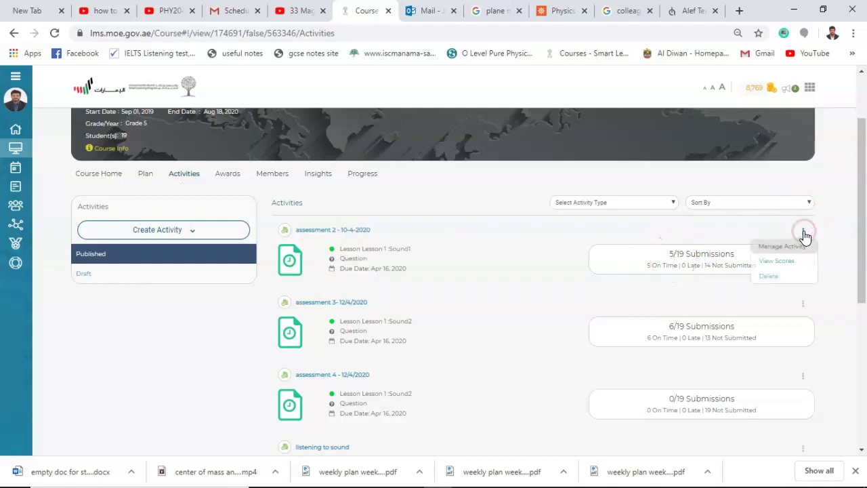
left_click(777, 261)
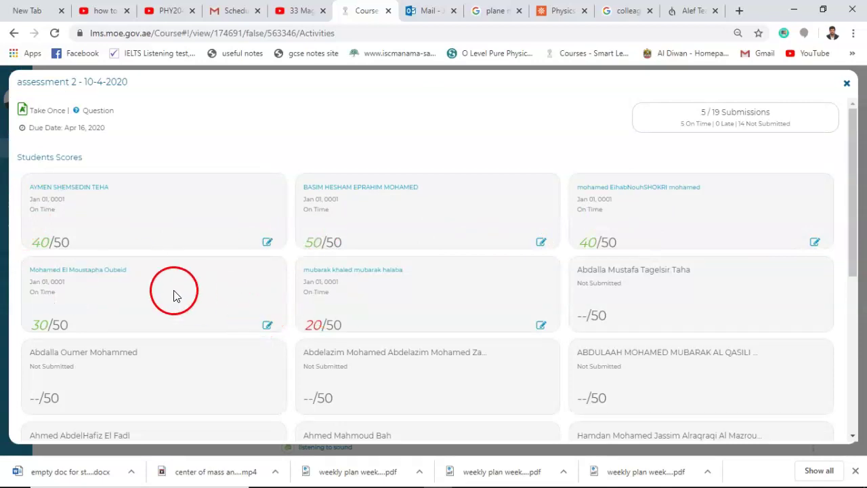
left_click(846, 83)
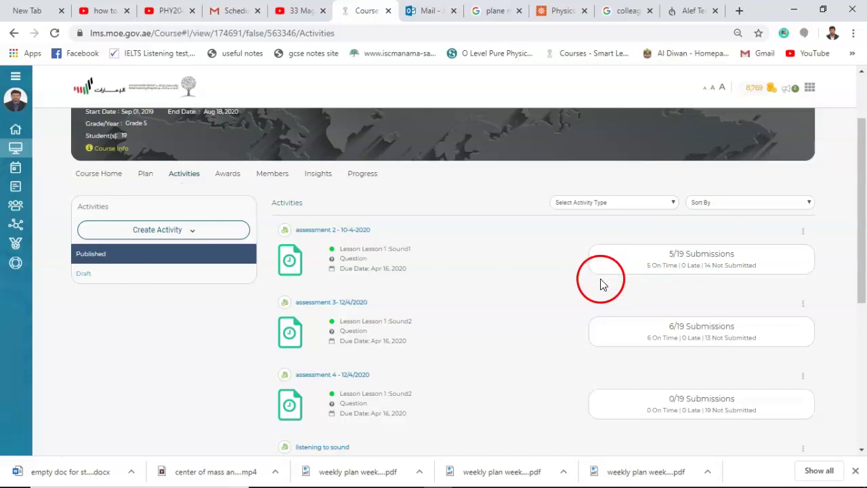
left_click(21, 467)
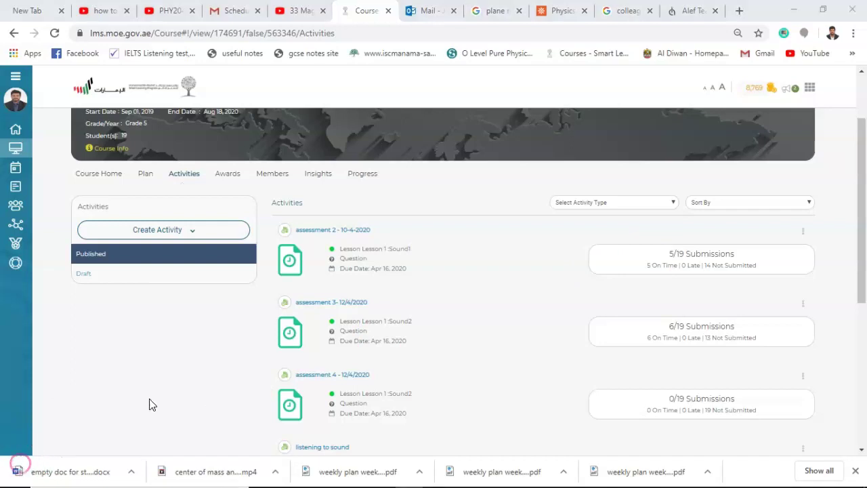